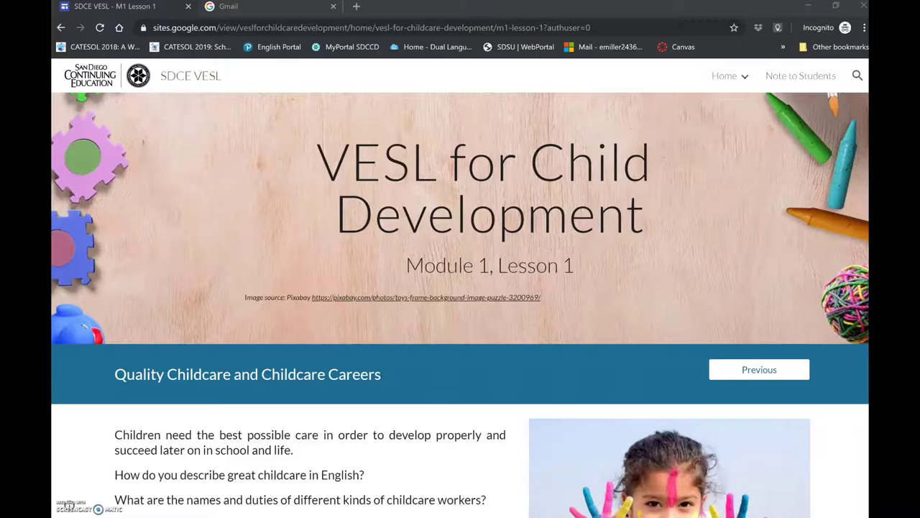
# - Scroll the M1 Lesson 1 page down to the Objectives list and Vocabulary Log icon
pyautogui.scroll(-2, 89, 449)
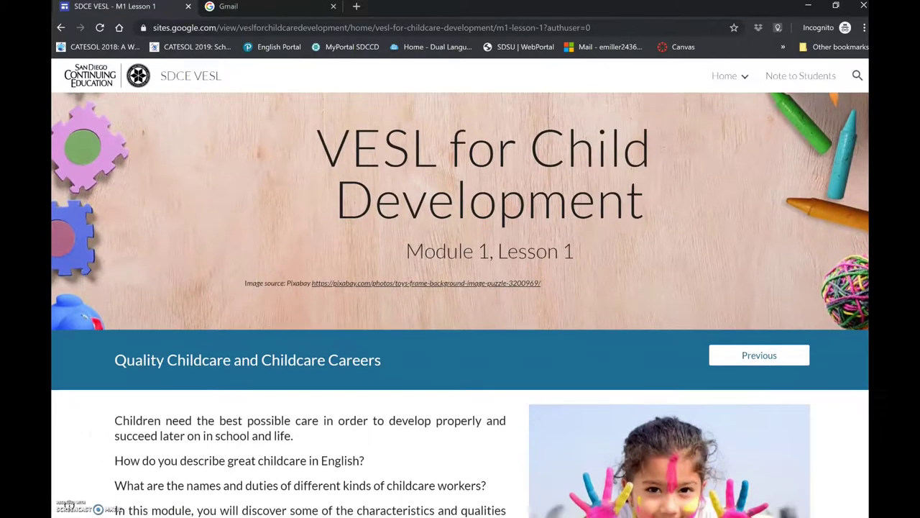
pyautogui.scroll(-2, 460, 302)
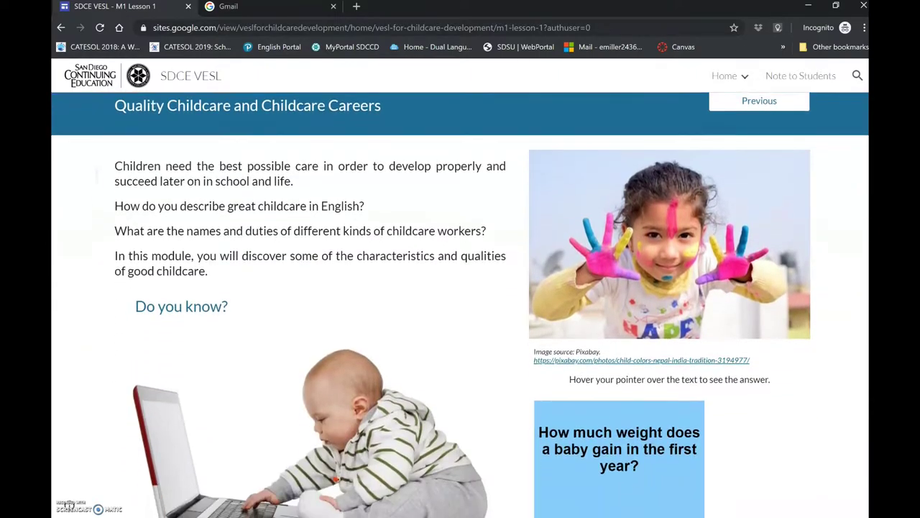
pyautogui.scroll(-4, 460, 302)
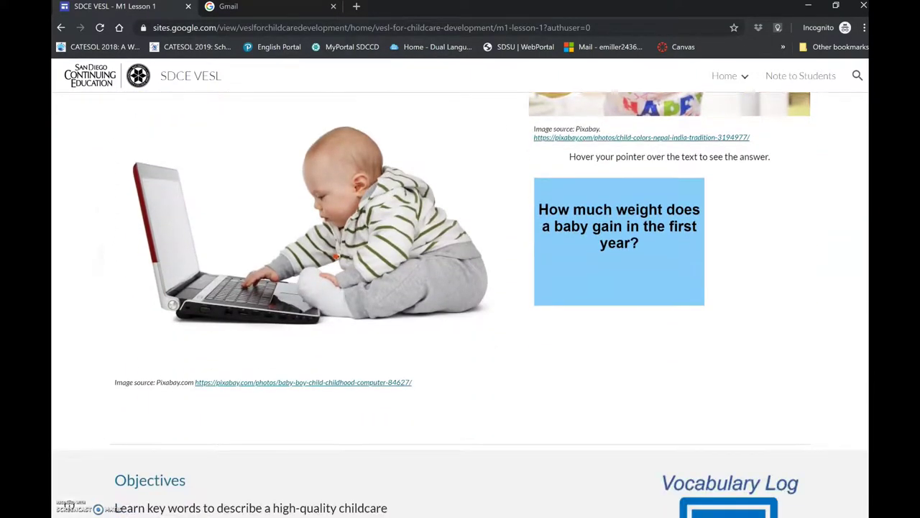
pyautogui.scroll(-2, 69, 505)
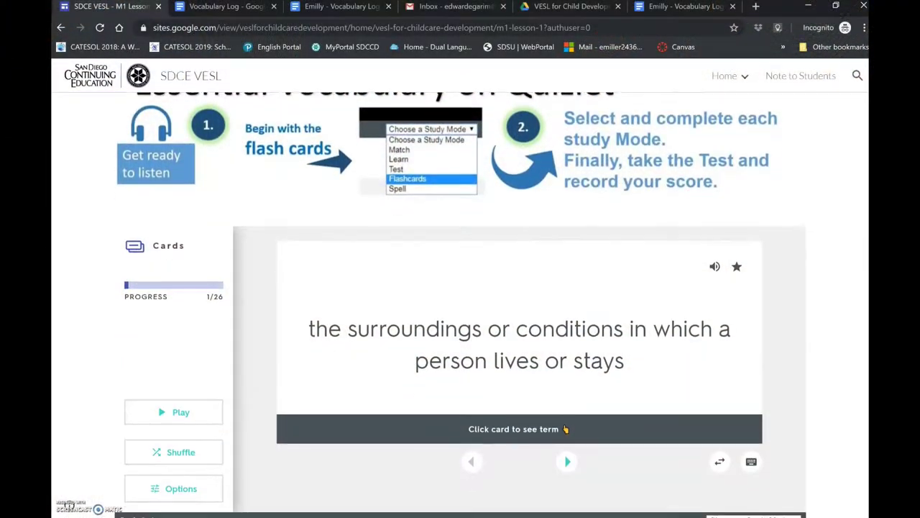
# - Switch to the Gmail tab showing the Google sign-in page
pyautogui.scroll(-2, 460, 288)
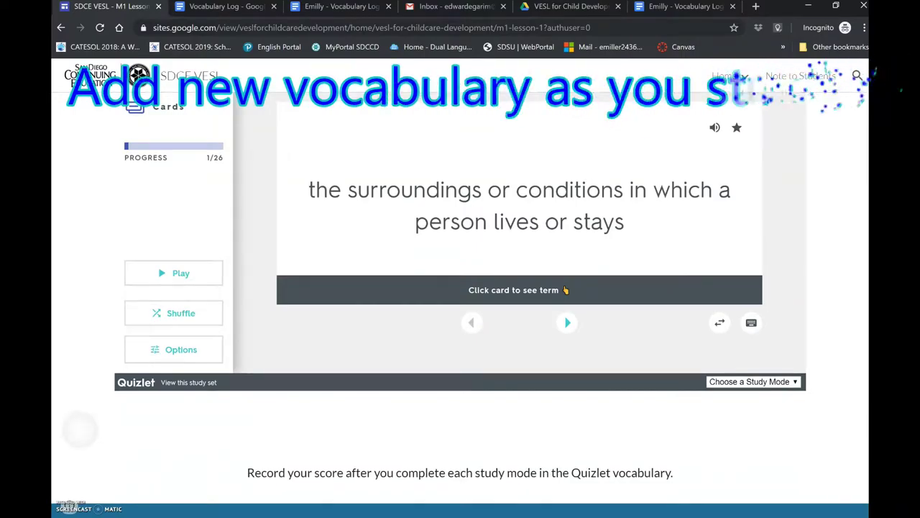
pyautogui.scroll(-4, 460, 287)
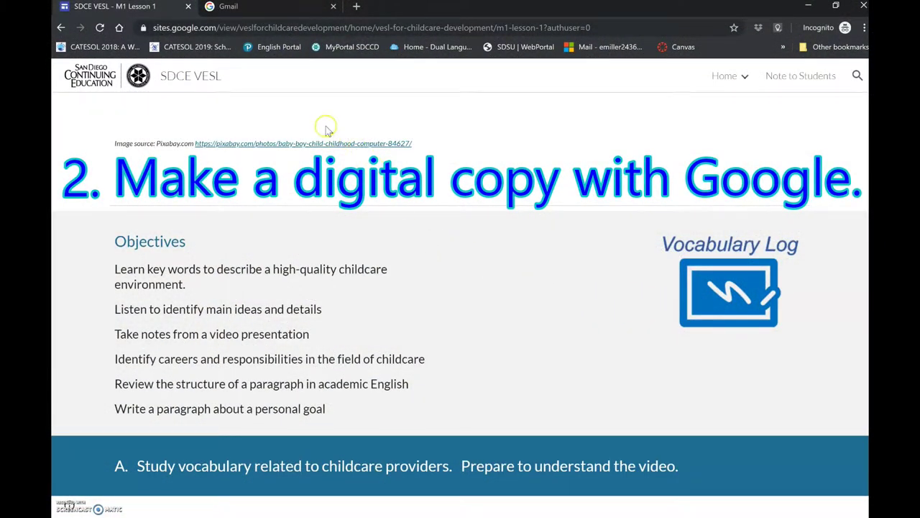
pyautogui.click(282, 13)
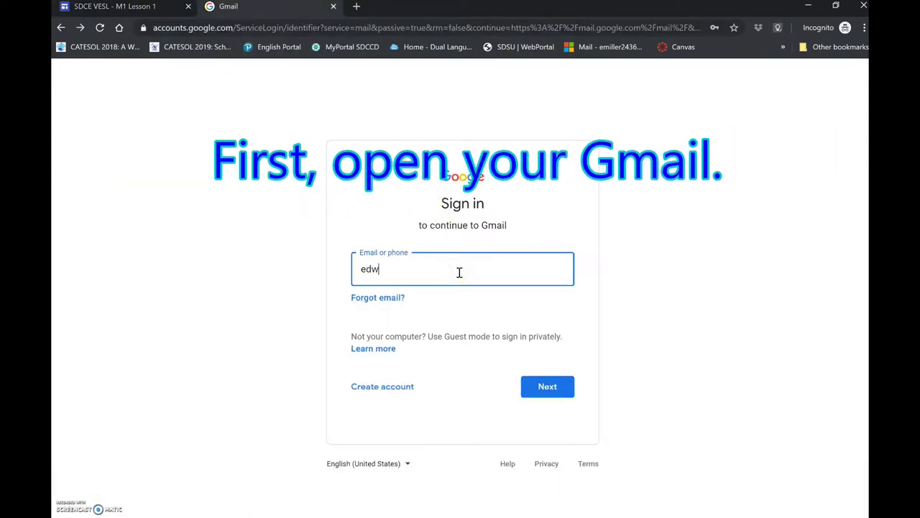
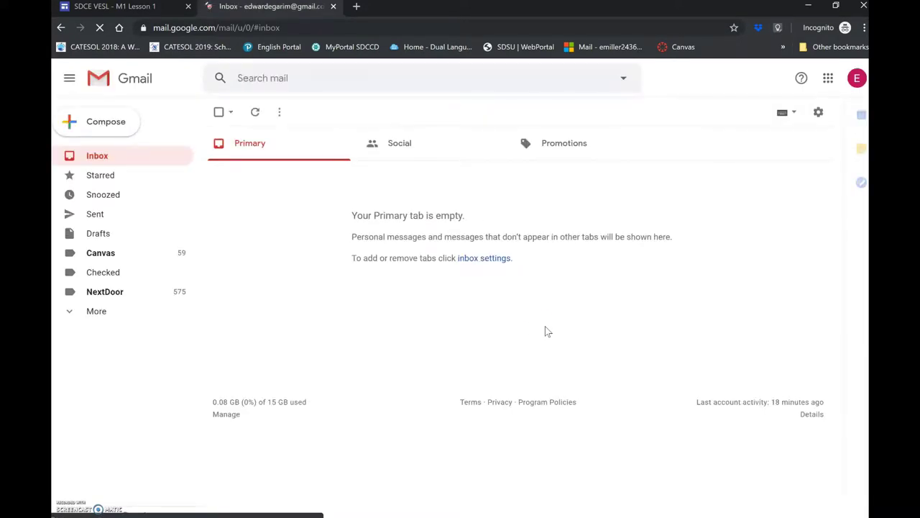
# - Sign in to Gmail with the student's e-mail address, then return to the VESL lesson page
pyautogui.click(527, 321)
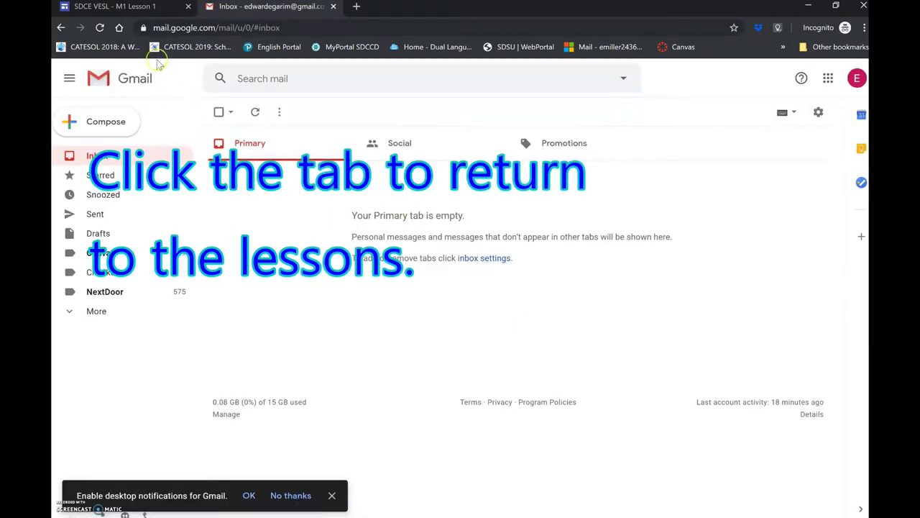
pyautogui.click(138, 8)
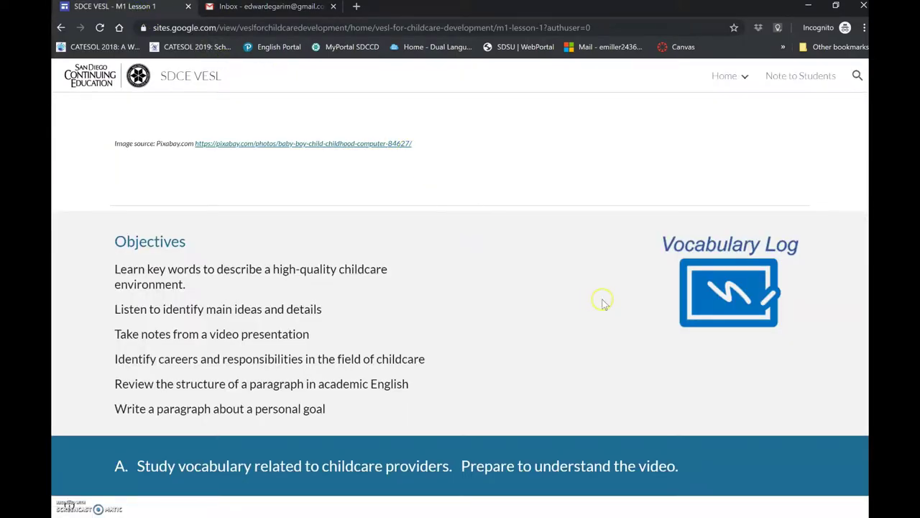
# - Open the view-only Vocabulary Log worksheet from the lesson and bring up its File menu
pyautogui.click(732, 291)
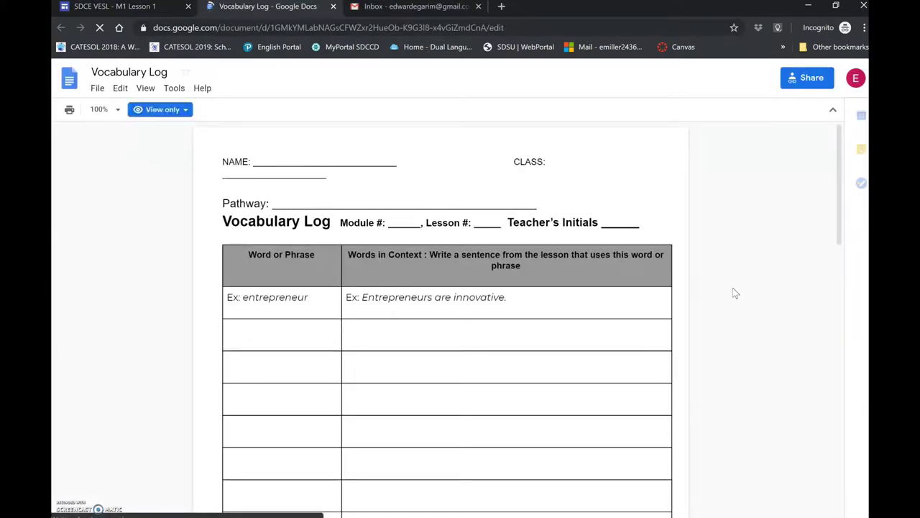
pyautogui.tripleClick(264, 161)
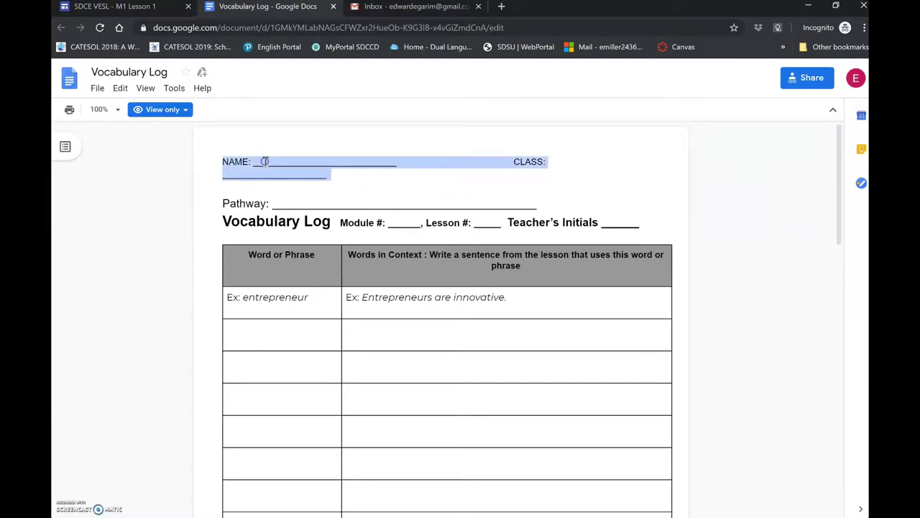
pyautogui.click(265, 161)
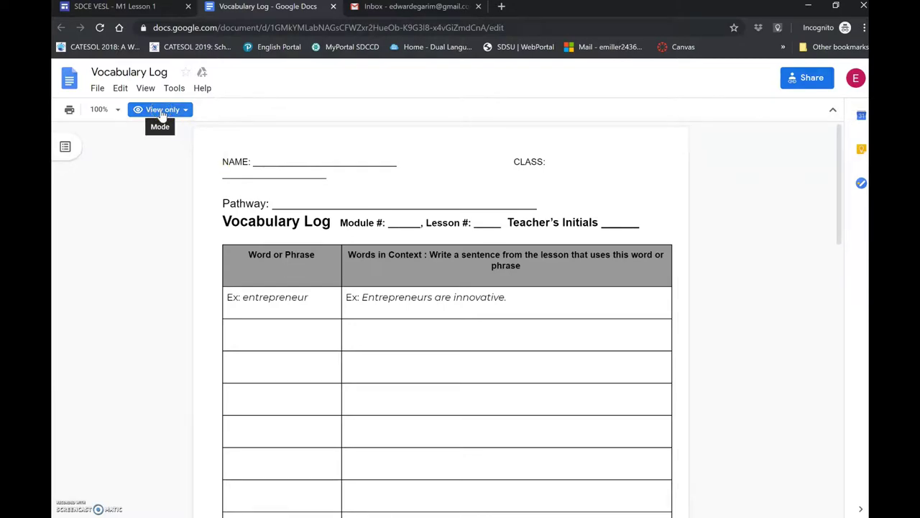
pyautogui.click(98, 89)
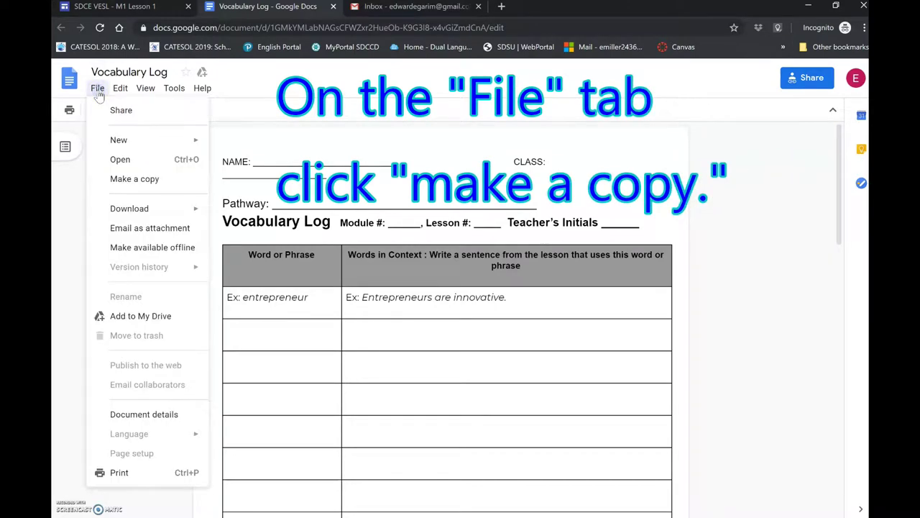
# - Make a copy named with the student's name plus 'Vocabulary Log - VESL for Child Development - Module 1'
pyautogui.click(113, 180)
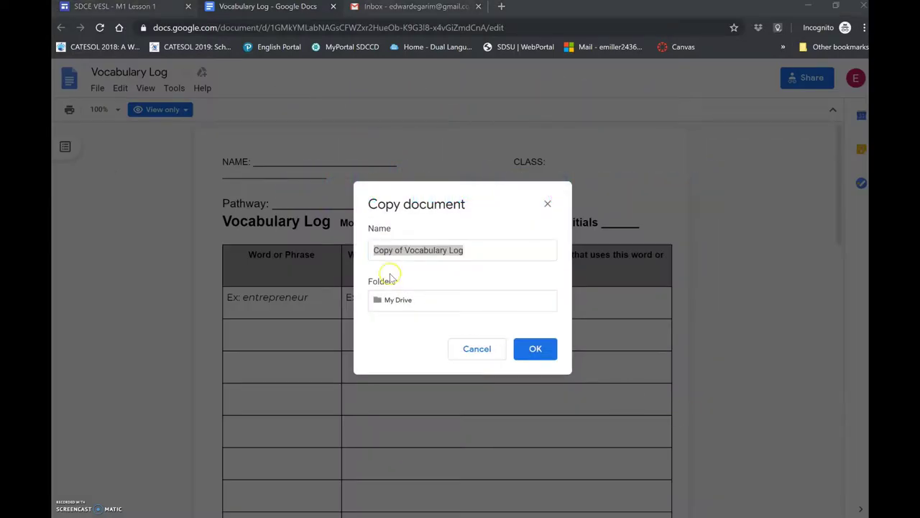
pyautogui.click(405, 250)
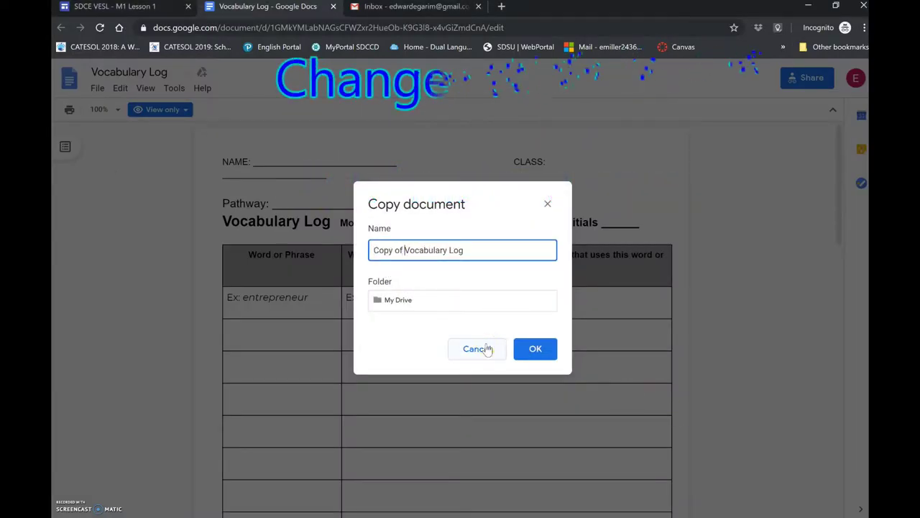
pyautogui.press('BackSpace')
pyautogui.press('BackSpace')
pyautogui.press('BackSpace')
pyautogui.press('BackSpace')
pyautogui.press('BackSpace')
pyautogui.press('BackSpace')
pyautogui.press('BackSpace')
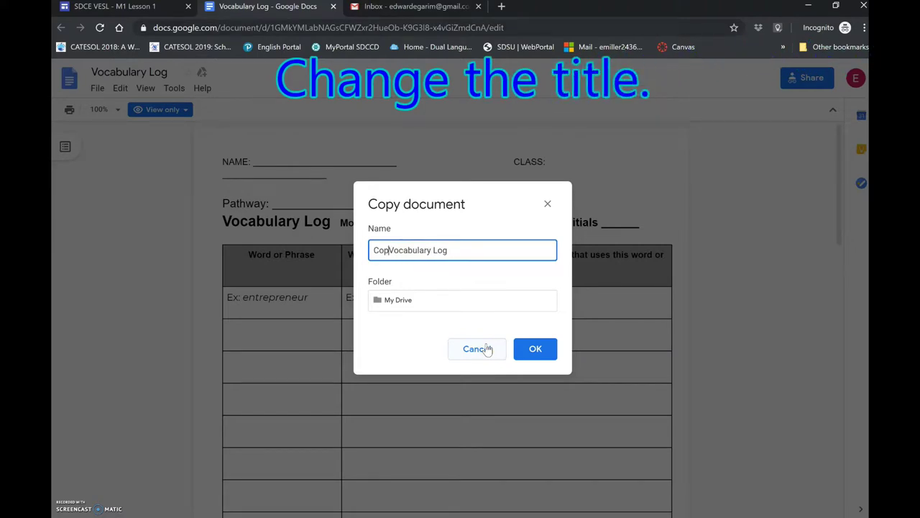
pyautogui.write('Emilly -')
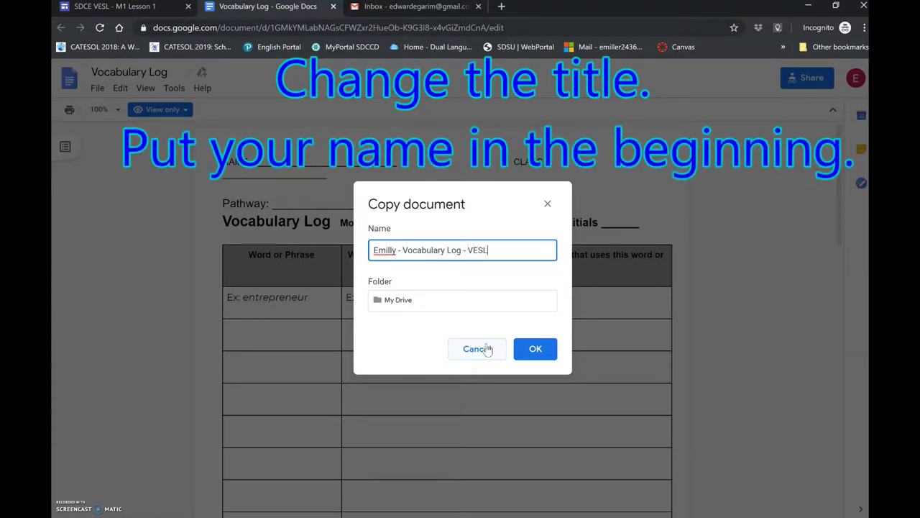
pyautogui.write('r Child')
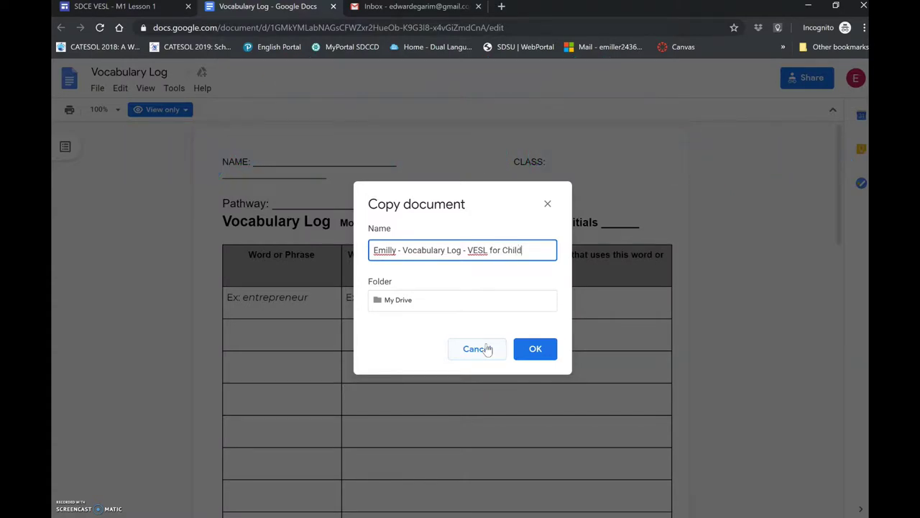
pyautogui.write(' Development -')
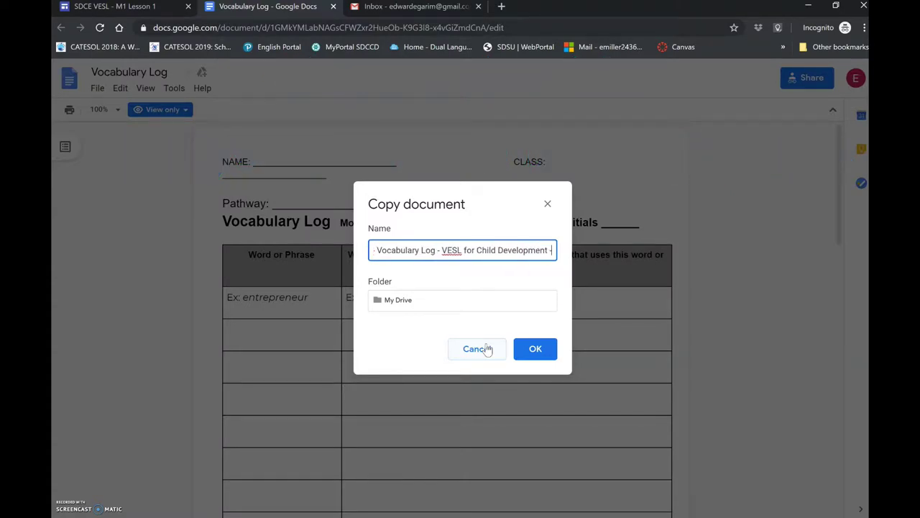
pyautogui.write(' Module')
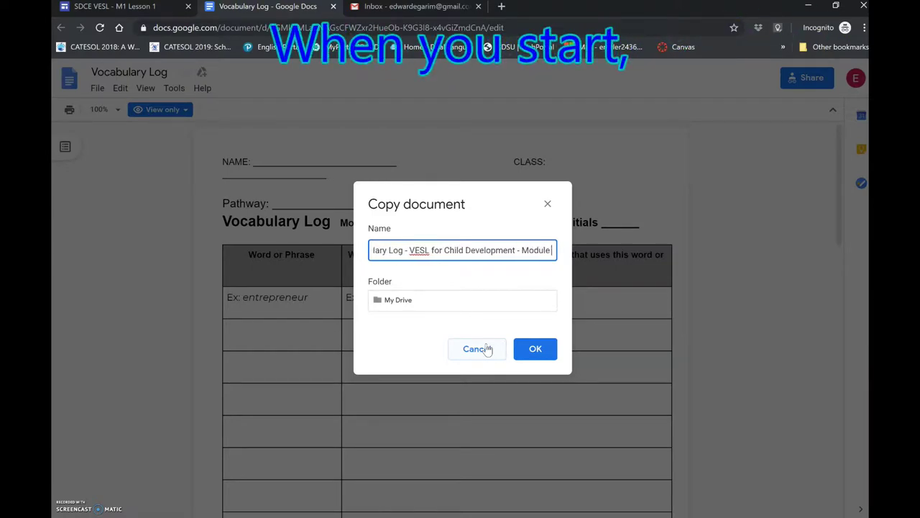
pyautogui.write(' 1')
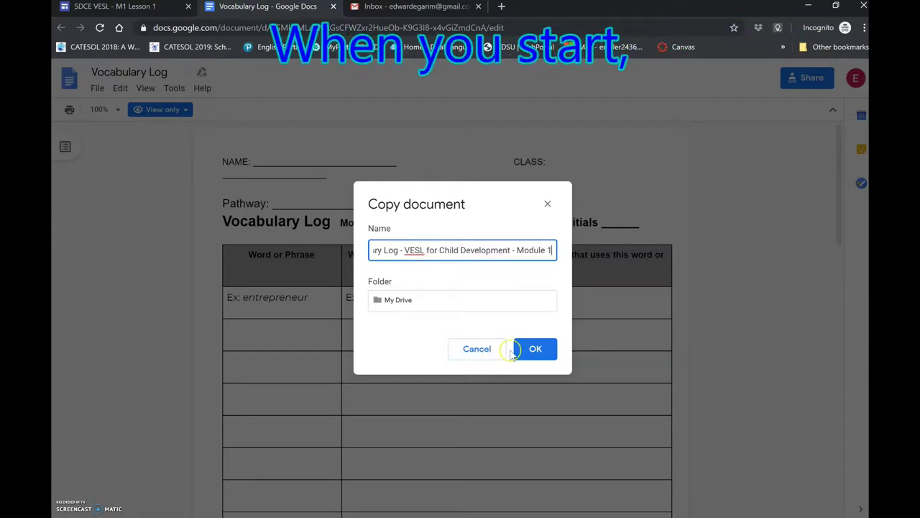
pyautogui.click(385, 302)
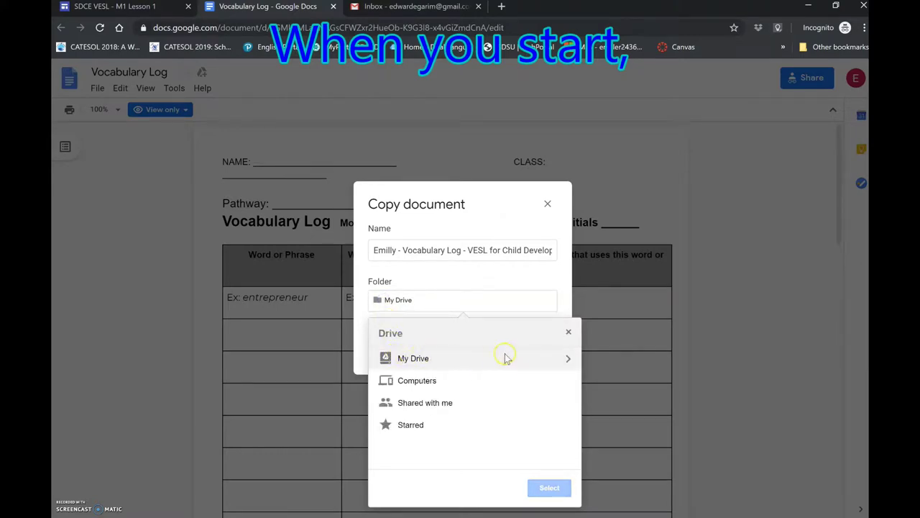
# - Create a 'VESL for Child Development' folder in My Drive and save the copy there
pyautogui.click(566, 360)
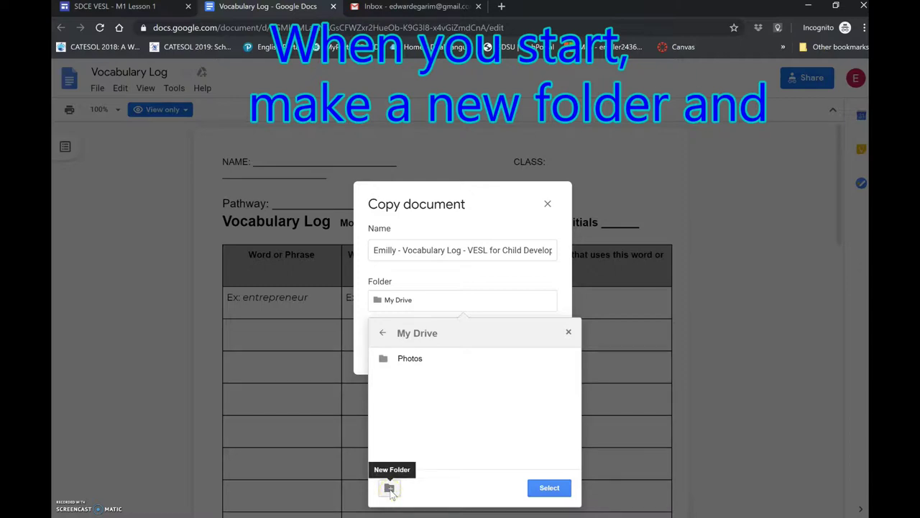
pyautogui.click(389, 488)
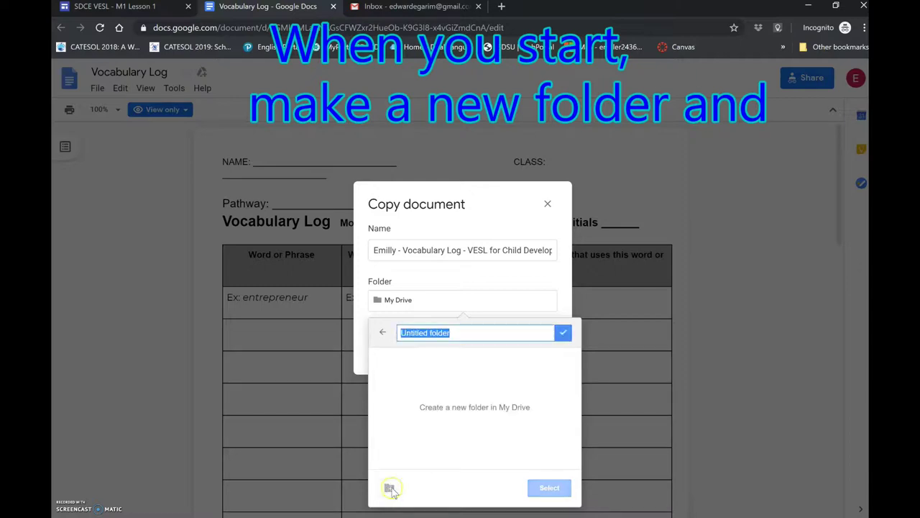
pyautogui.write('VESL for Child Development')
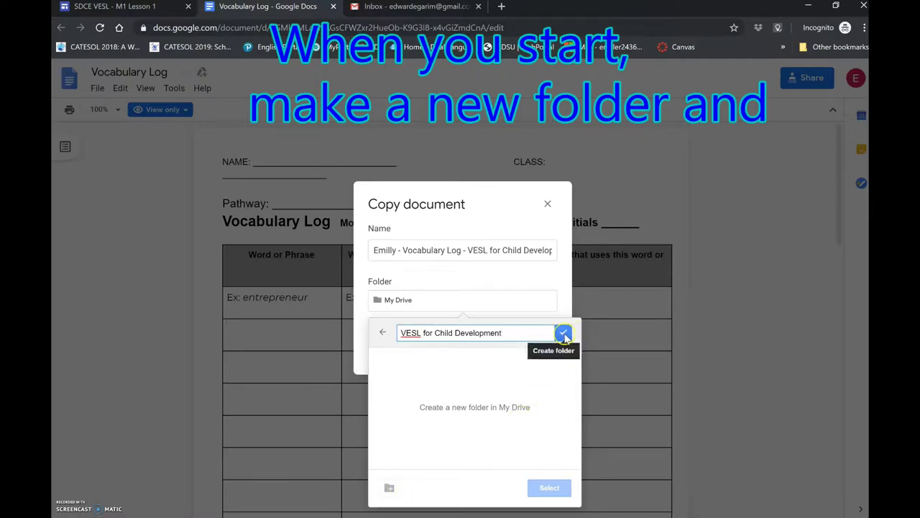
pyautogui.click(565, 332)
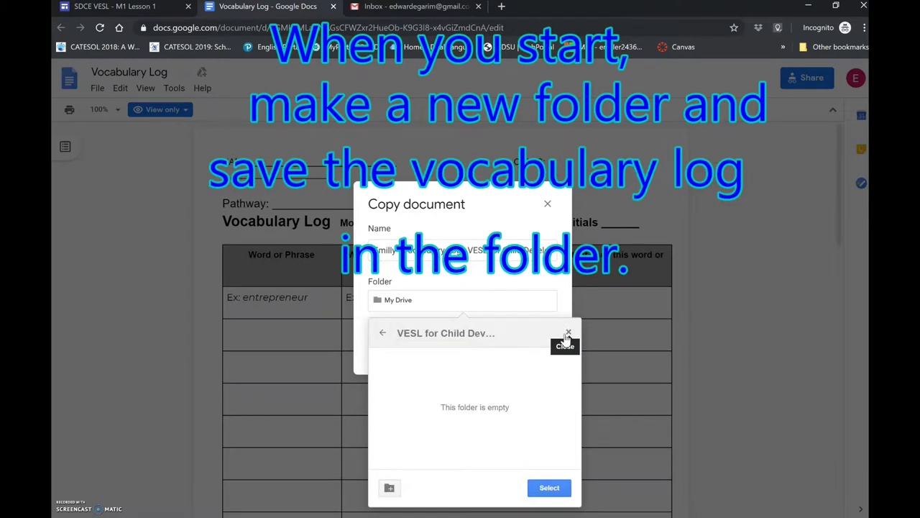
pyautogui.click(551, 489)
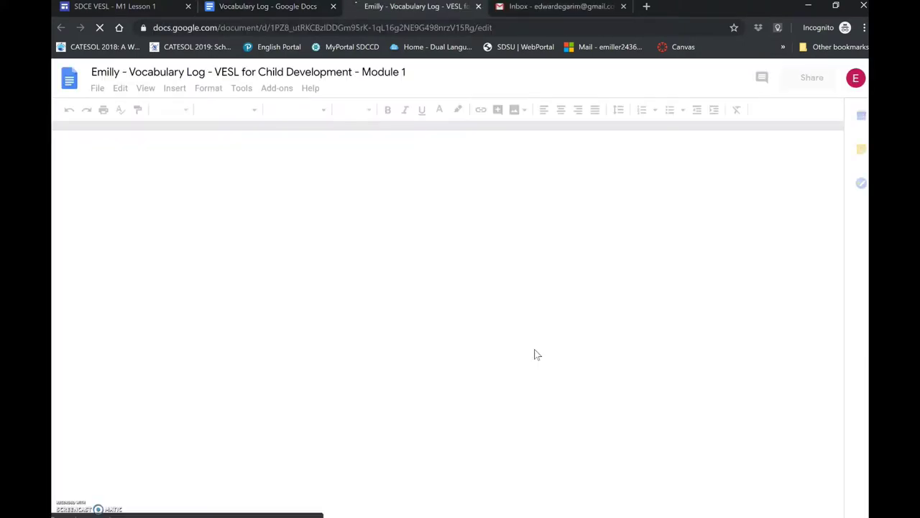
# - Type the student's full name on the NAME line of the log's header
pyautogui.click(360, 321)
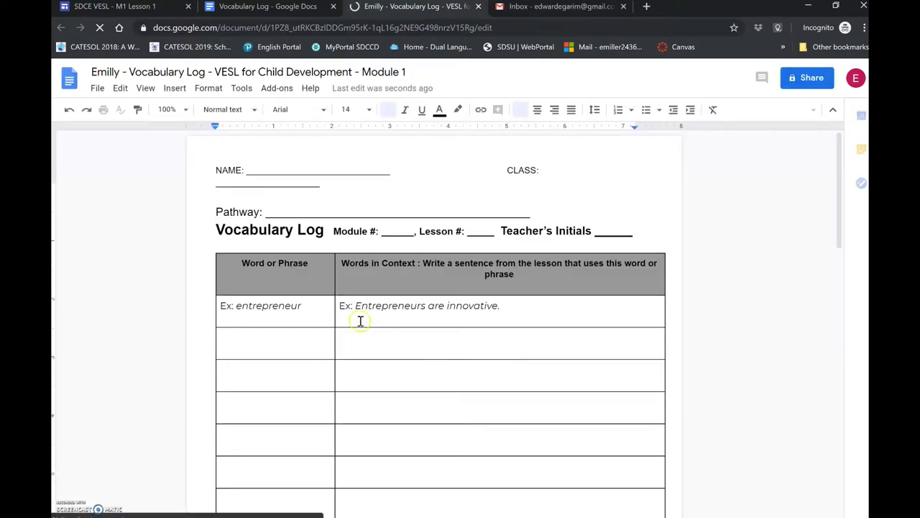
pyautogui.click(221, 191)
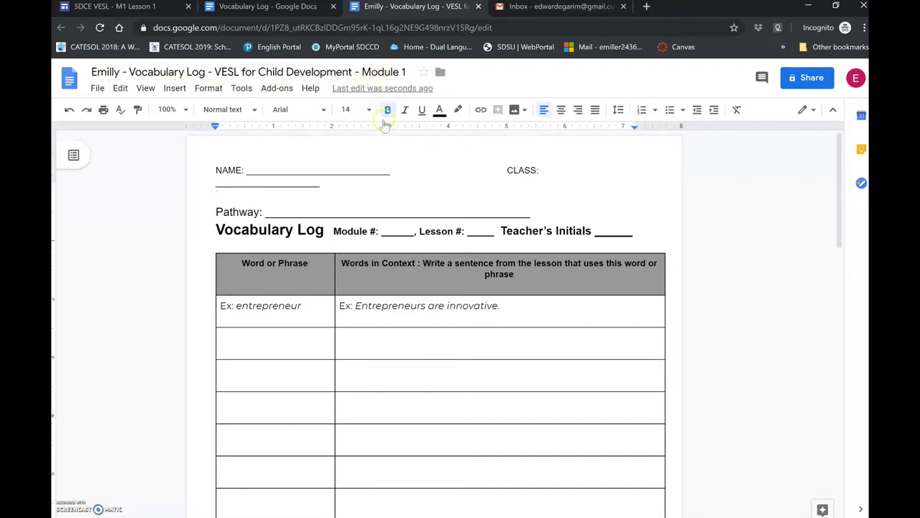
pyautogui.doubleClick(250, 171)
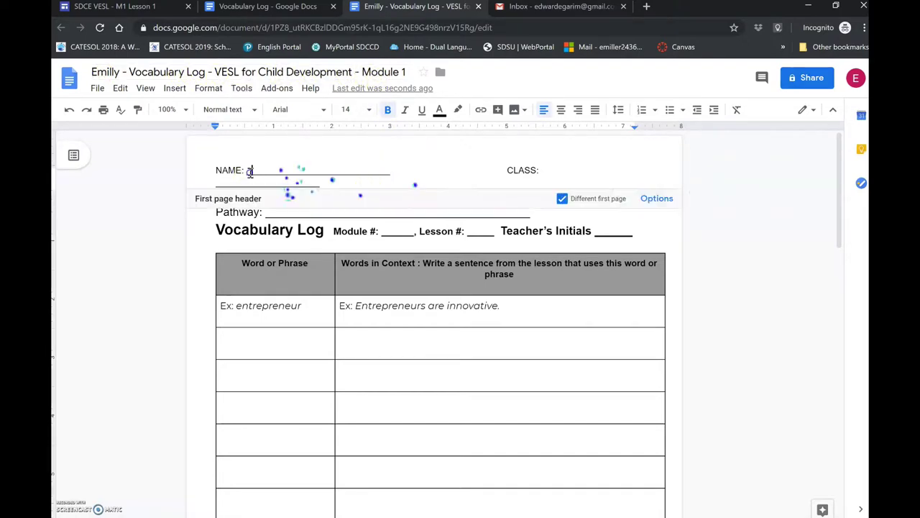
pyautogui.doubleClick(252, 170)
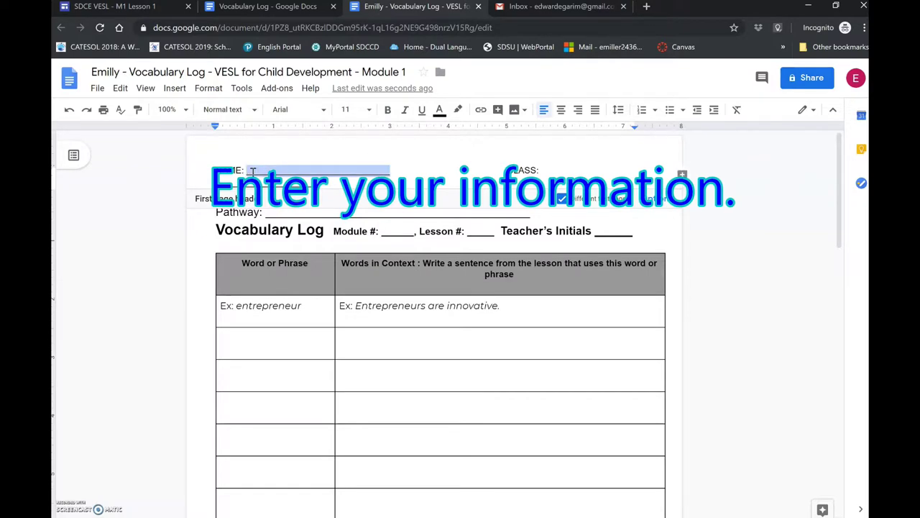
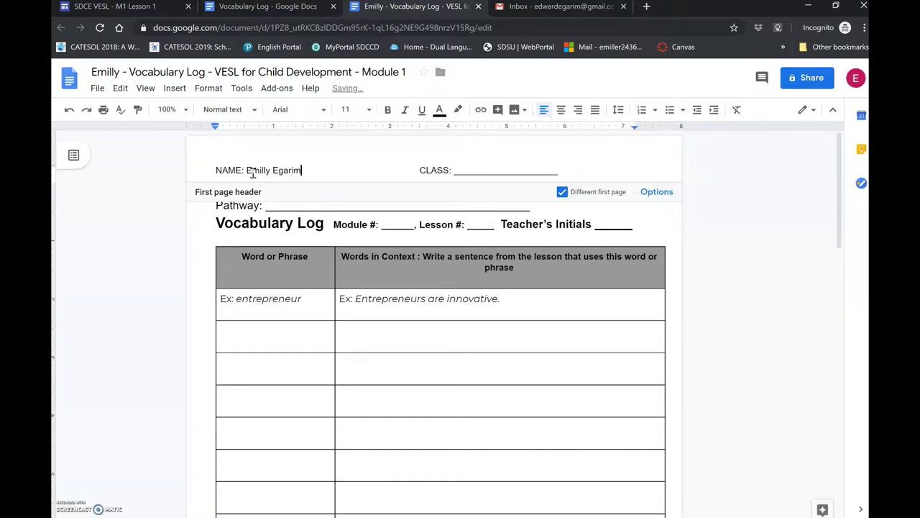
pyautogui.press('Delete')
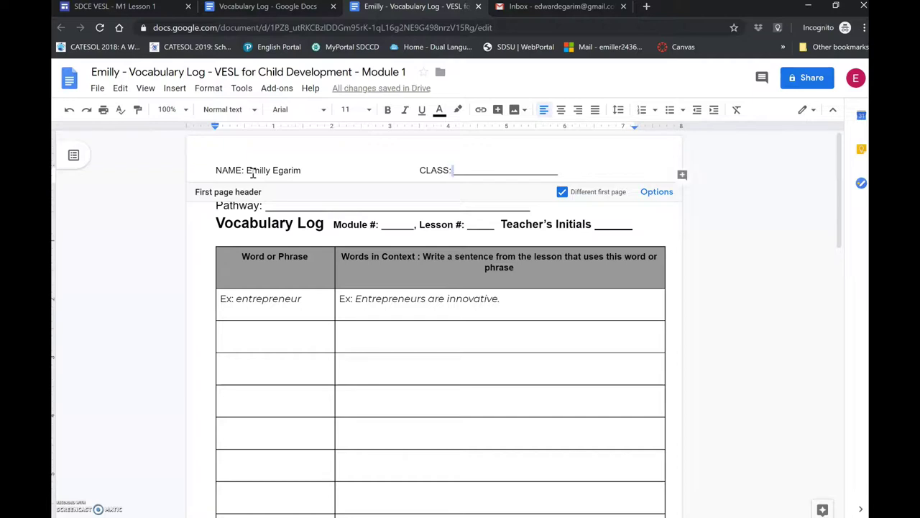
pyautogui.hotkey('shift', 'End')
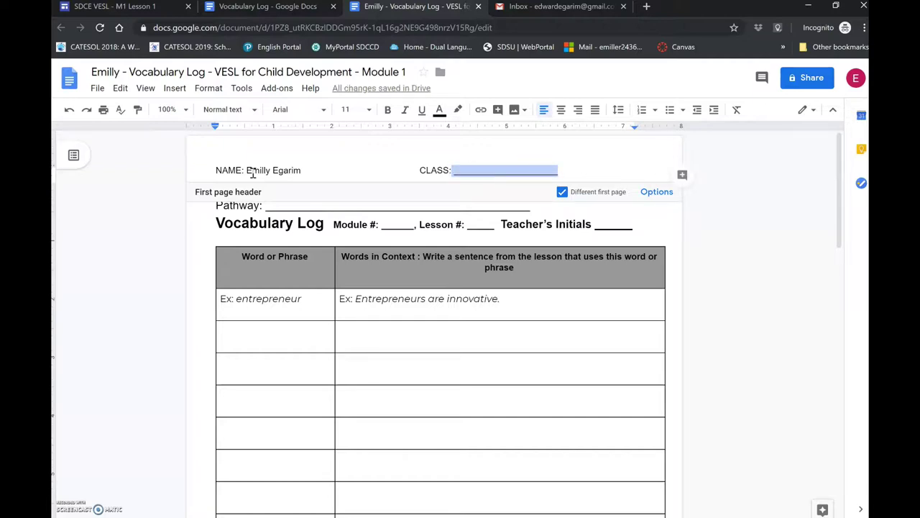
# - Fill in Pathway 'VESL', Module # 1 and Lesson # 1, leaving Teacher's Initials blank
pyautogui.click(270, 207)
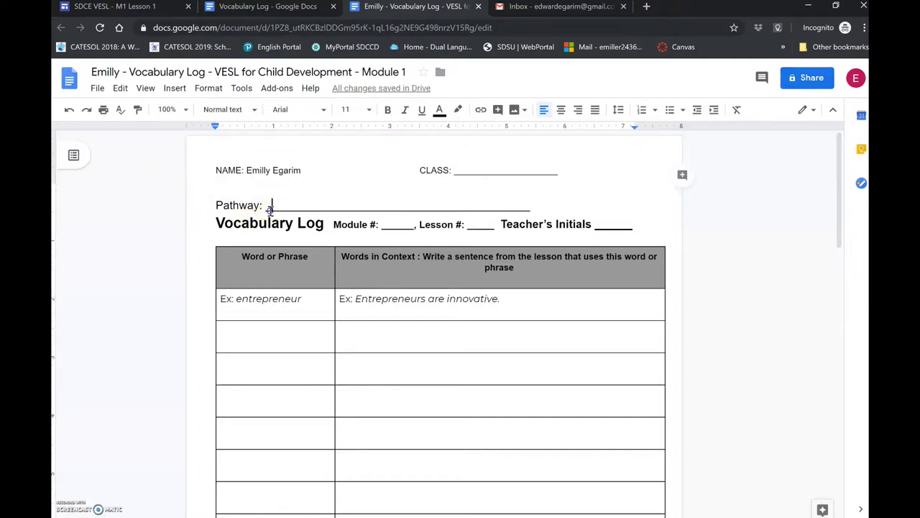
pyautogui.doubleClick(270, 208)
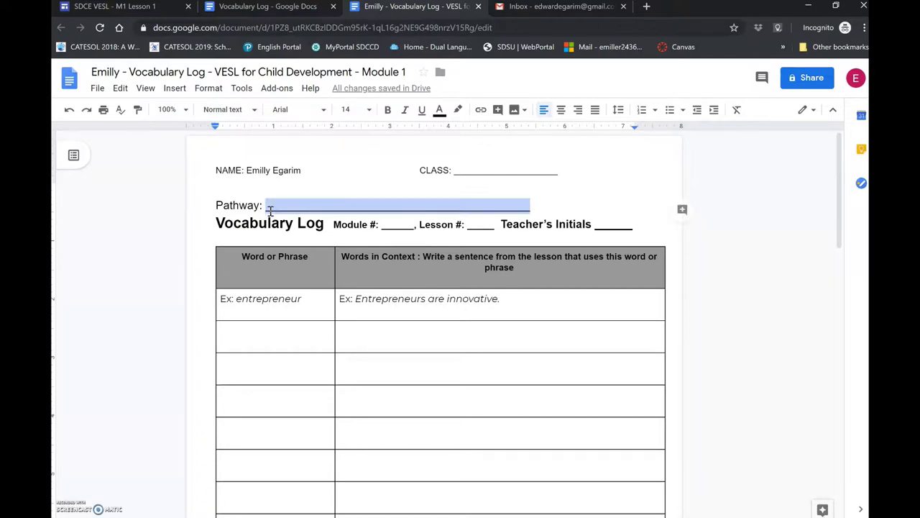
pyautogui.write('VESL for Child Development')
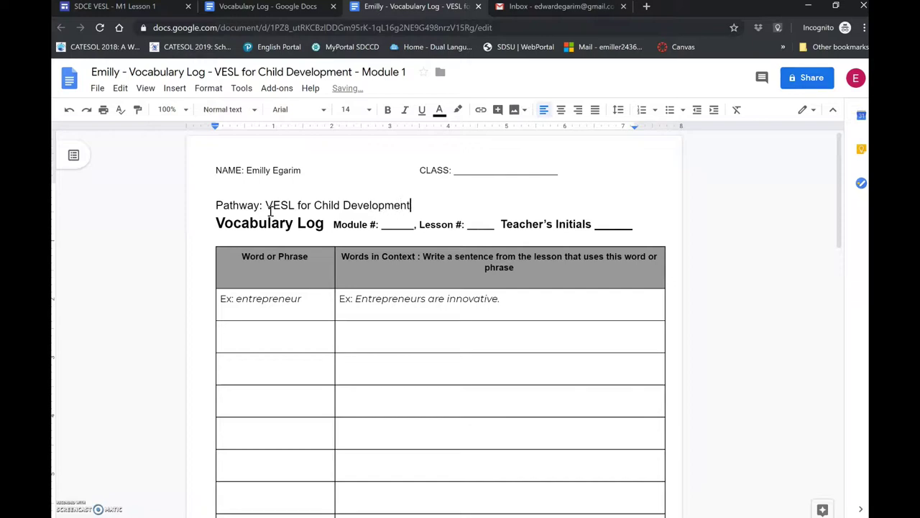
pyautogui.click(386, 227)
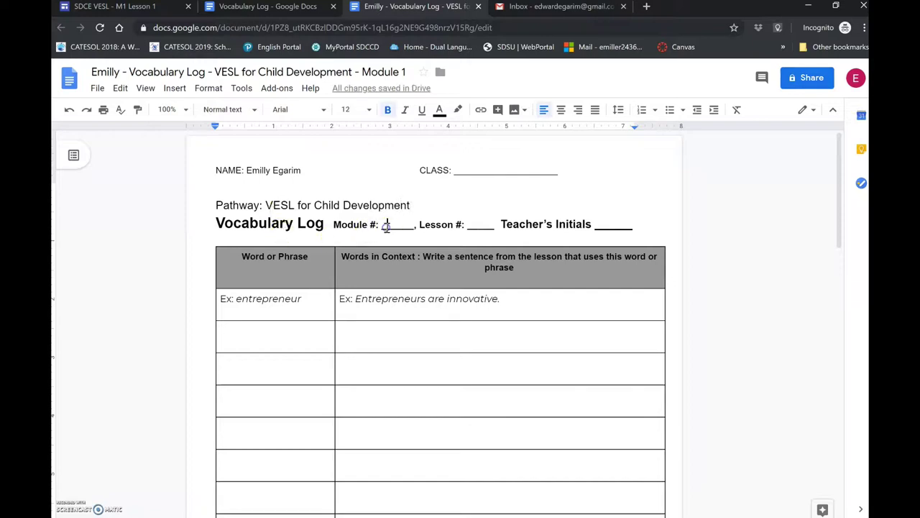
pyautogui.hotkey('ctrl', 'shift', 'Right')
pyautogui.write('1')
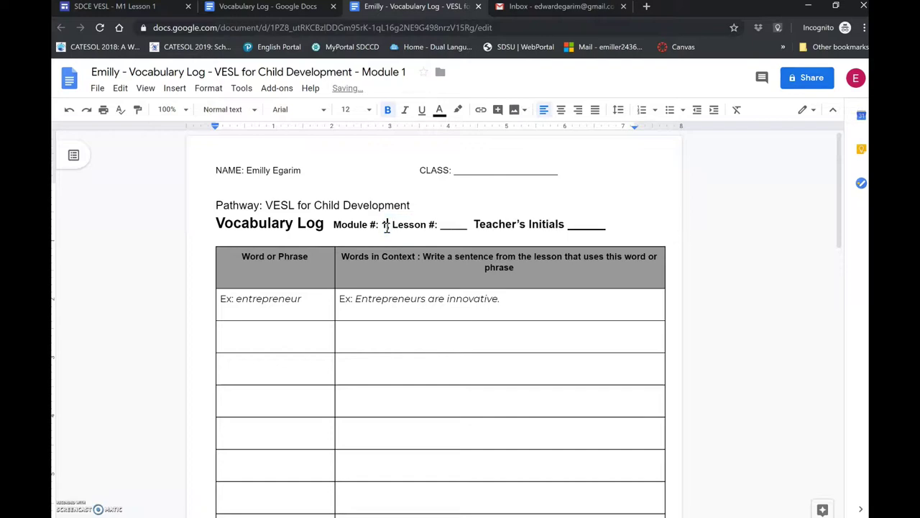
pyautogui.hotkey('ctrl', 'shift', 'Right')
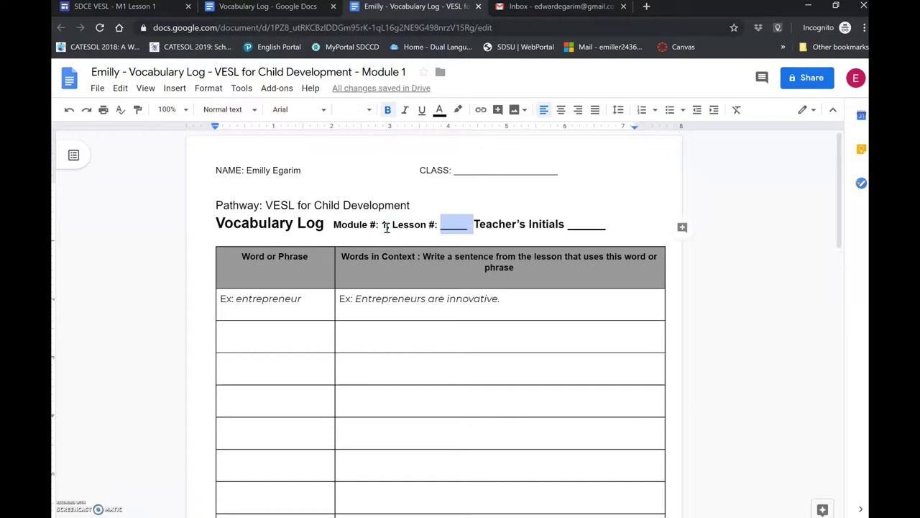
pyautogui.write('1')
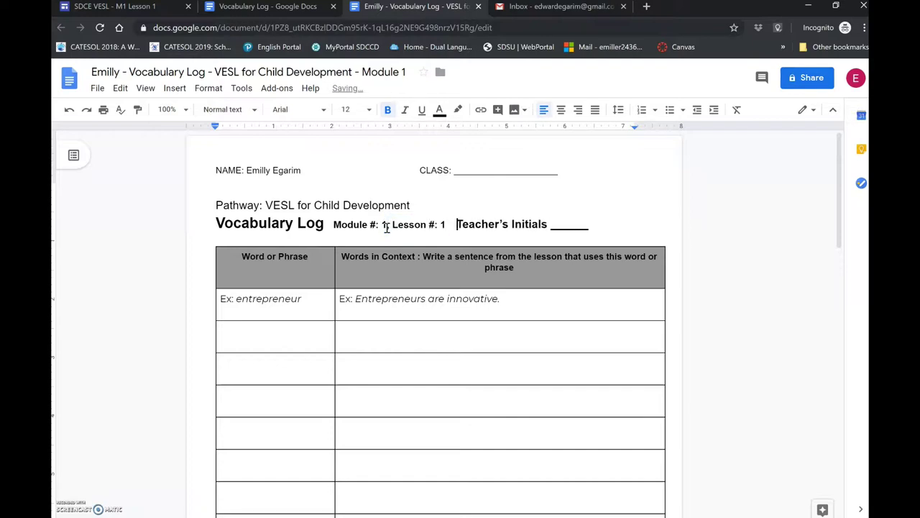
pyautogui.hotkey('ctrl', 'Right')
pyautogui.hotkey('ctrl', 'shift', 'Right')
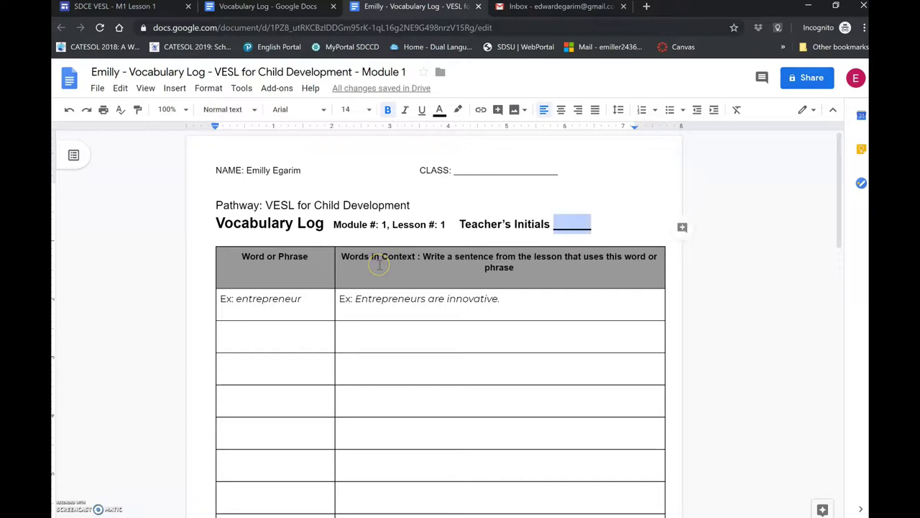
pyautogui.click(356, 183)
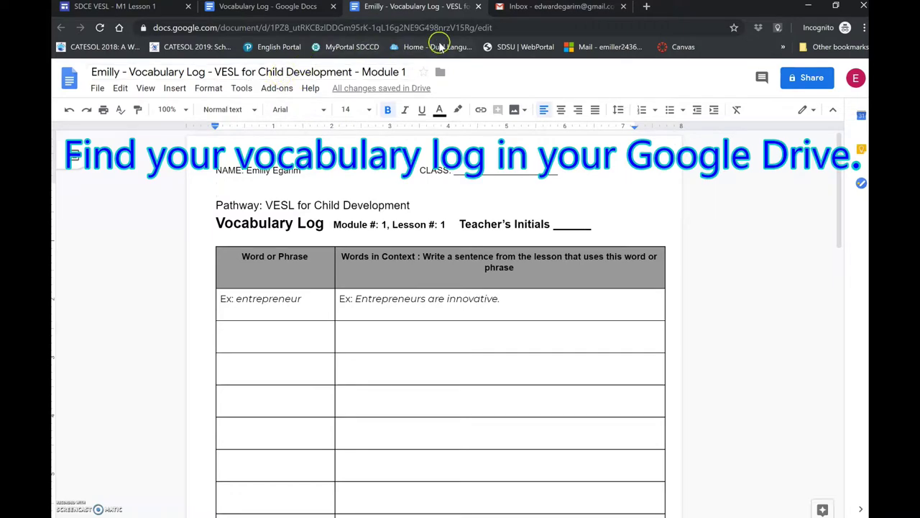
# - Return to the Gmail inbox and open the Google apps list
pyautogui.click(518, 7)
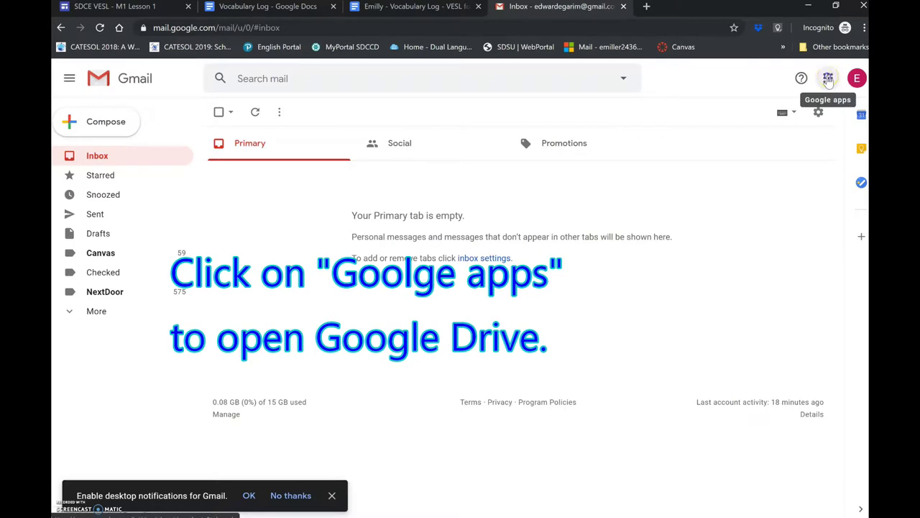
pyautogui.click(828, 79)
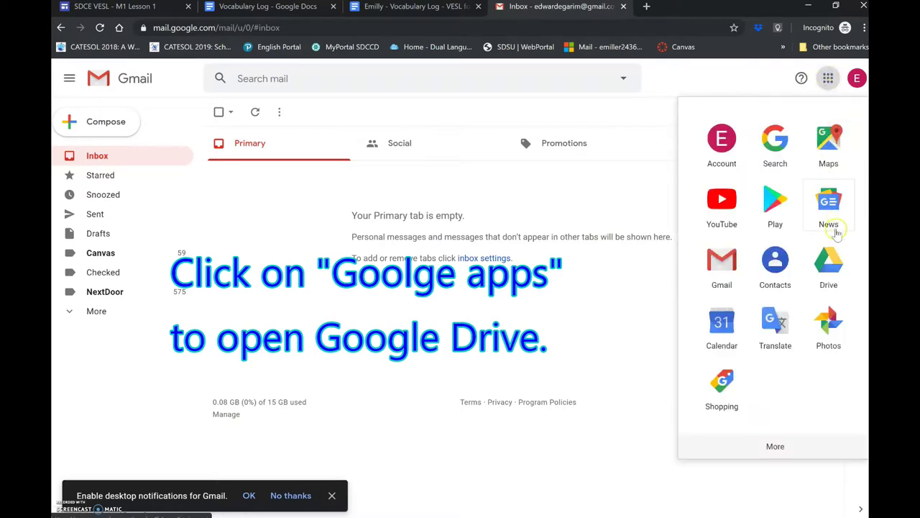
# - Open Google Drive and enter the VESL for Child Development folder
pyautogui.click(836, 265)
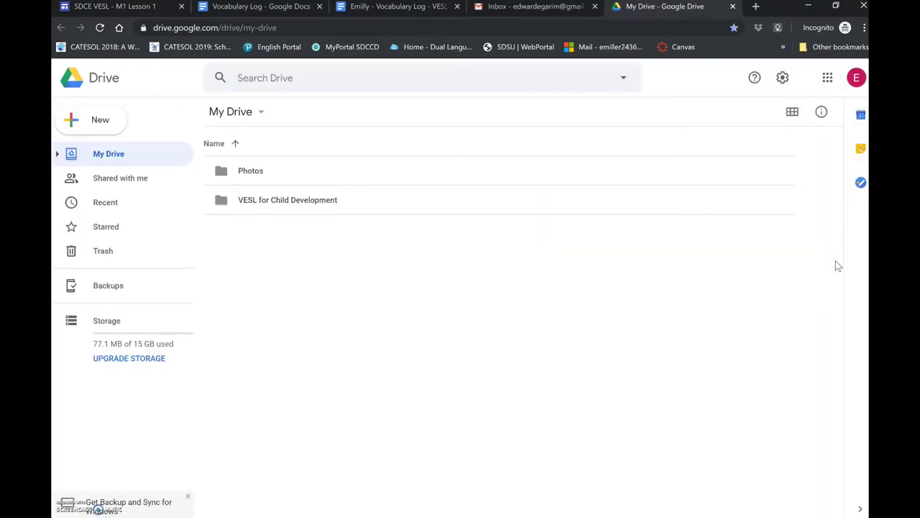
pyautogui.doubleClick(292, 205)
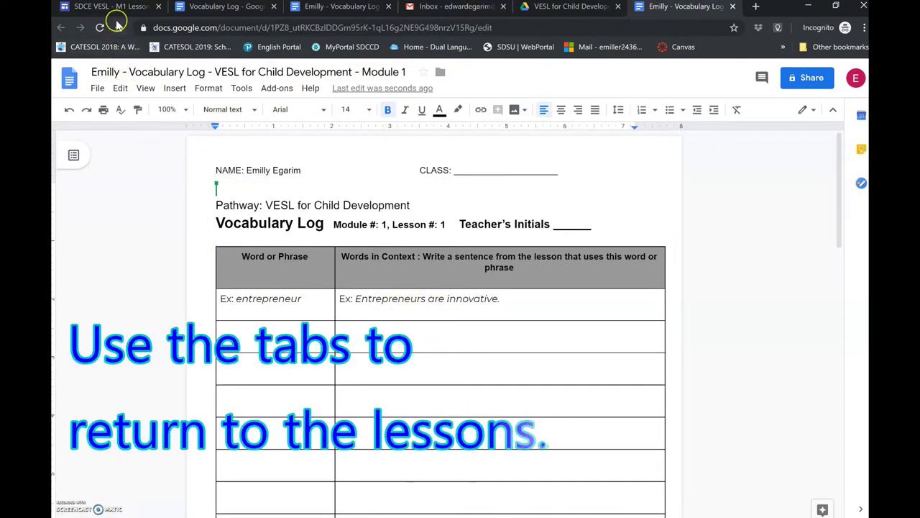
# - Return to the M1 Lesson 1 page and scroll down to the lesson video
pyautogui.click(111, 6)
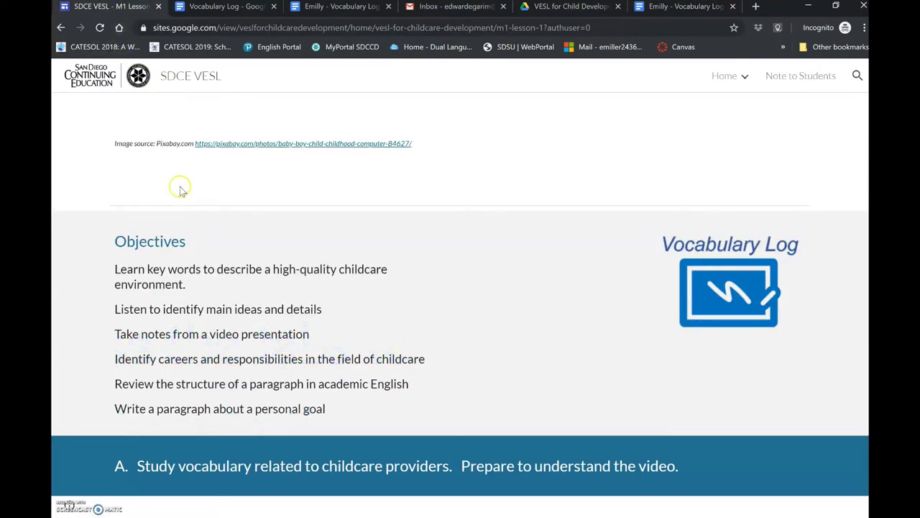
pyautogui.scroll(-3, 202, 229)
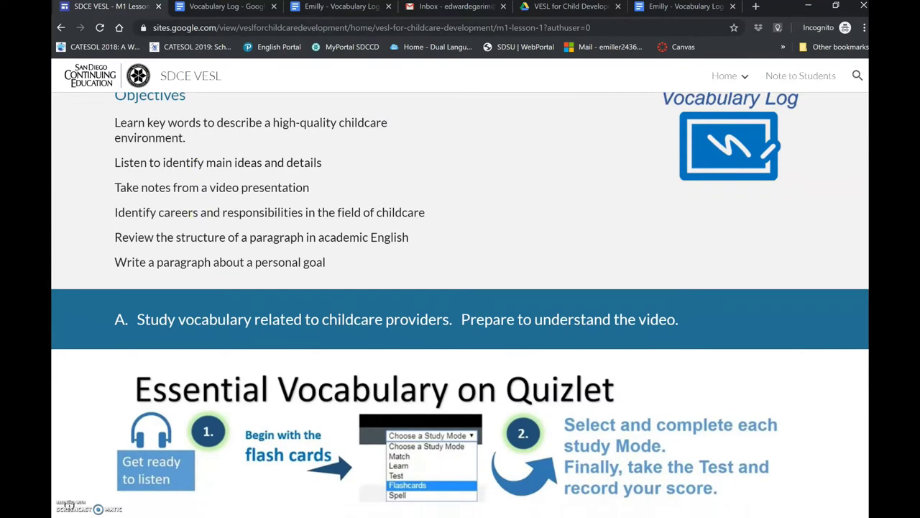
pyautogui.scroll(-1, 460, 324)
pyautogui.scroll(-2, 460, 323)
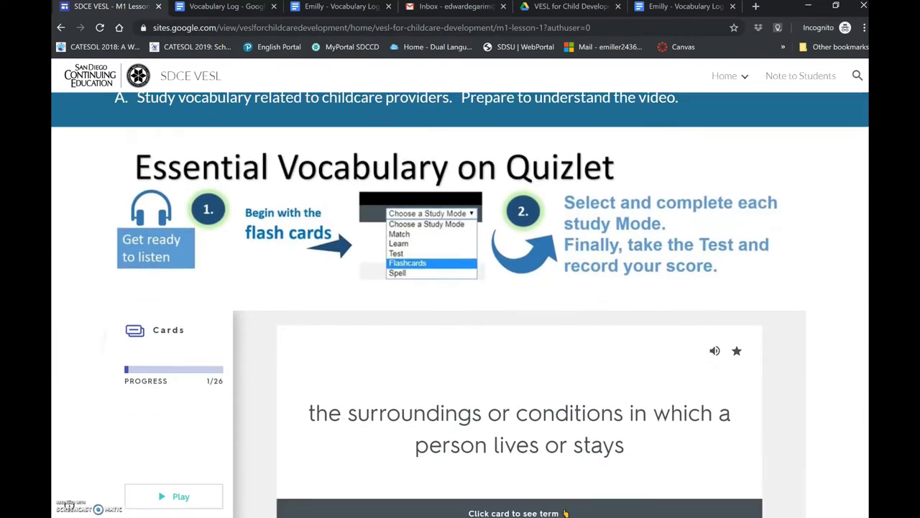
pyautogui.scroll(-2, 460, 324)
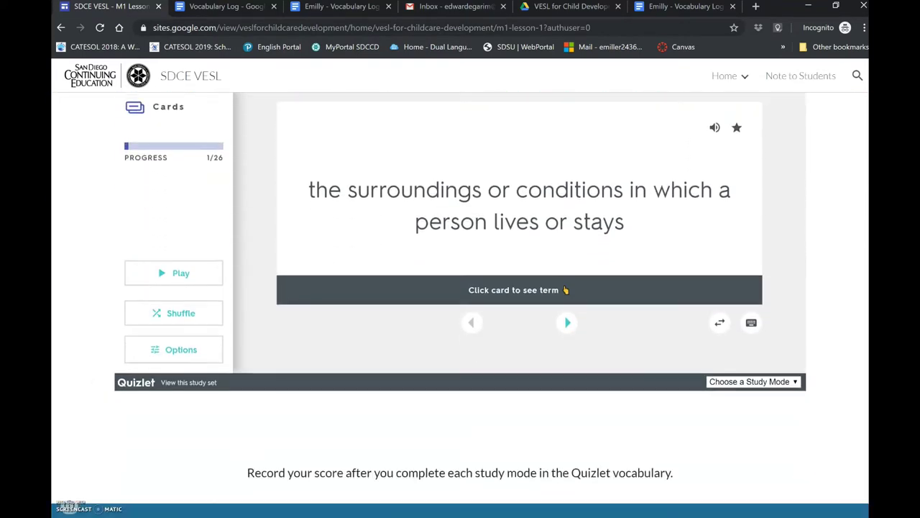
pyautogui.scroll(-3, 460, 324)
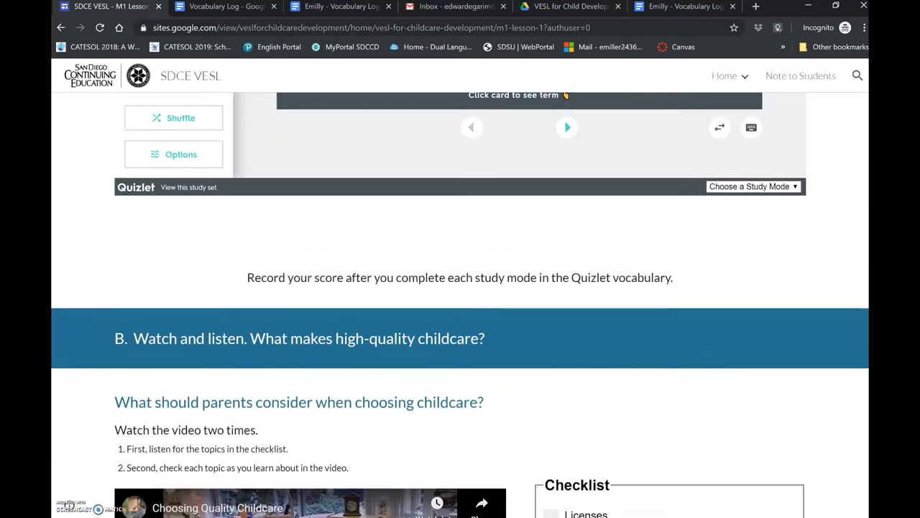
pyautogui.scroll(-4, 460, 304)
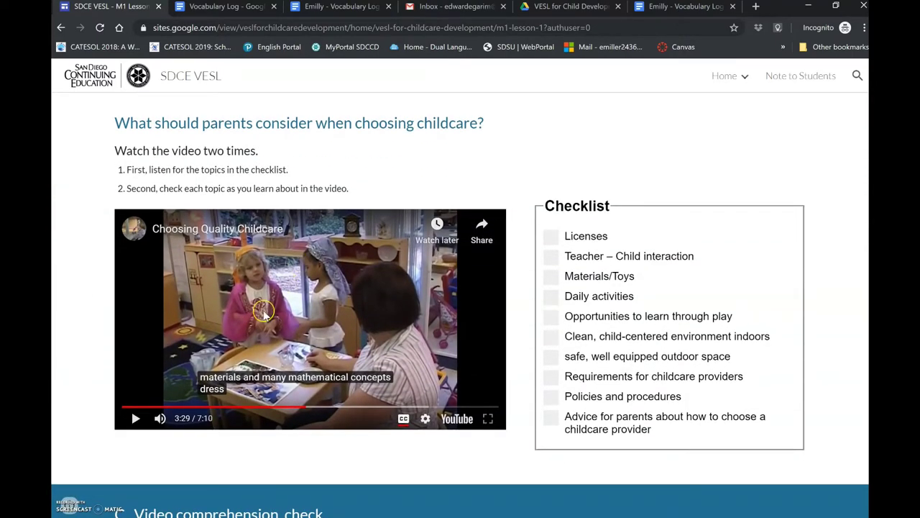
# - Play the Choosing Quality Childcare video, pause at 3:48, and switch to the personal log copy
pyautogui.click(134, 417)
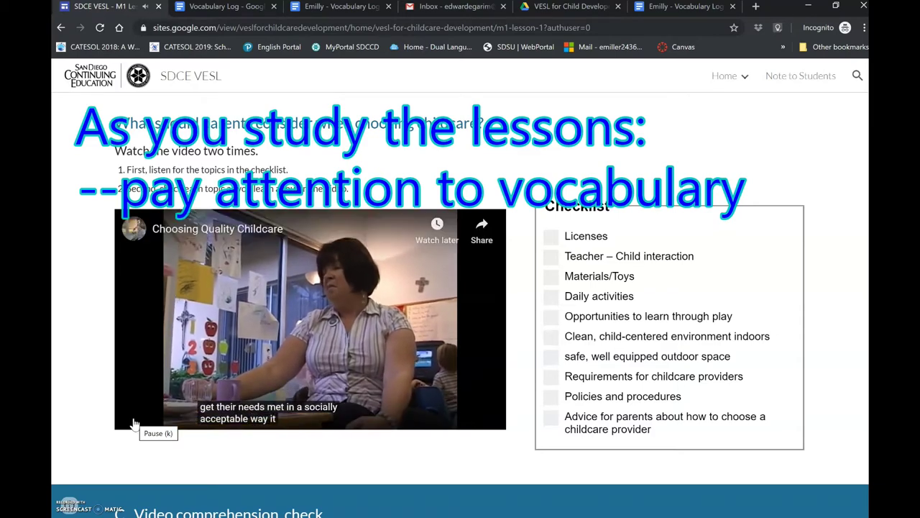
pyautogui.click(133, 434)
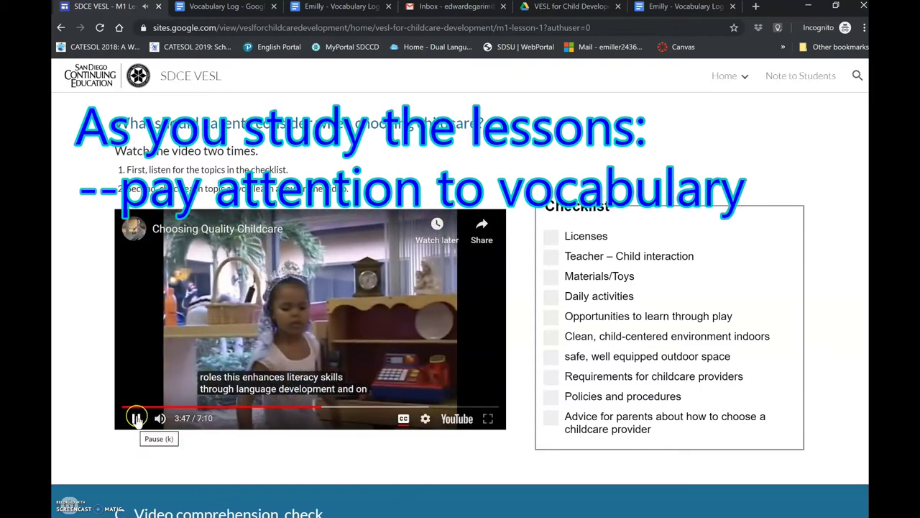
pyautogui.click(136, 419)
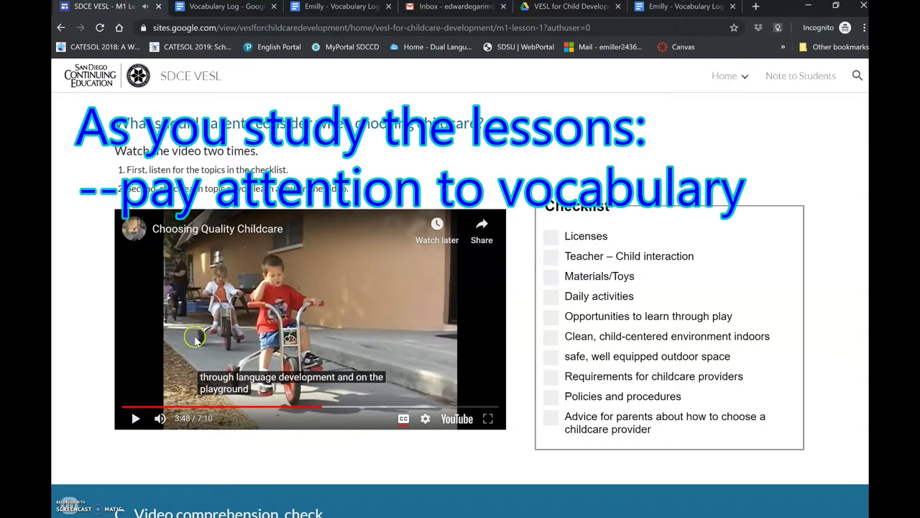
pyautogui.click(250, 7)
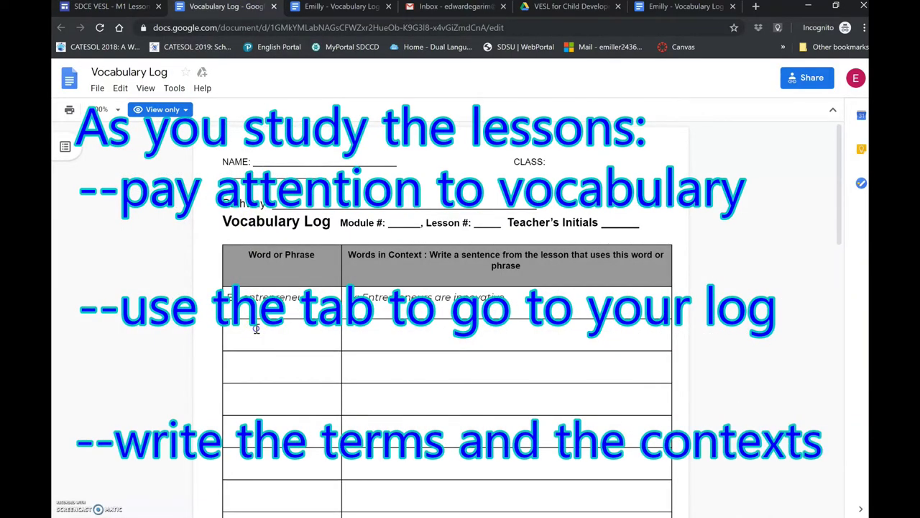
pyautogui.click(350, 9)
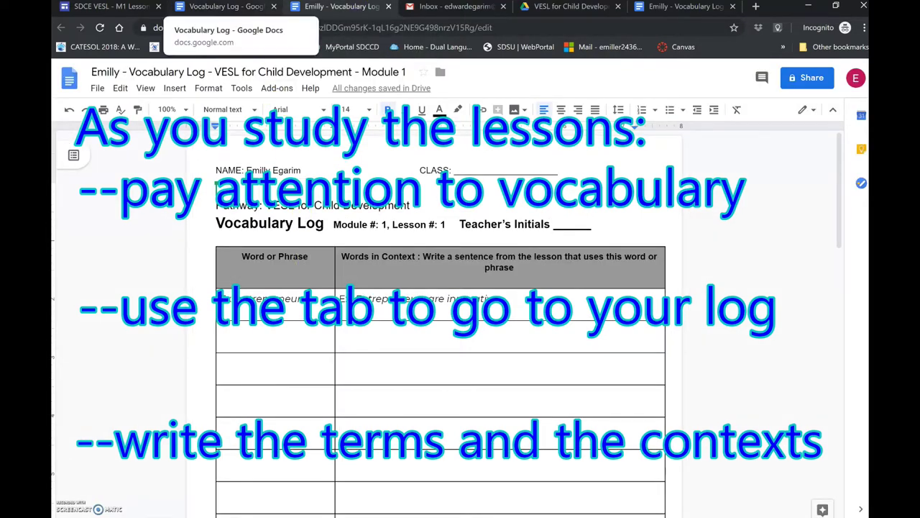
# - Close the view-only template and enter 'Literacy skills' as the first Word or Phrase
pyautogui.click(275, 7)
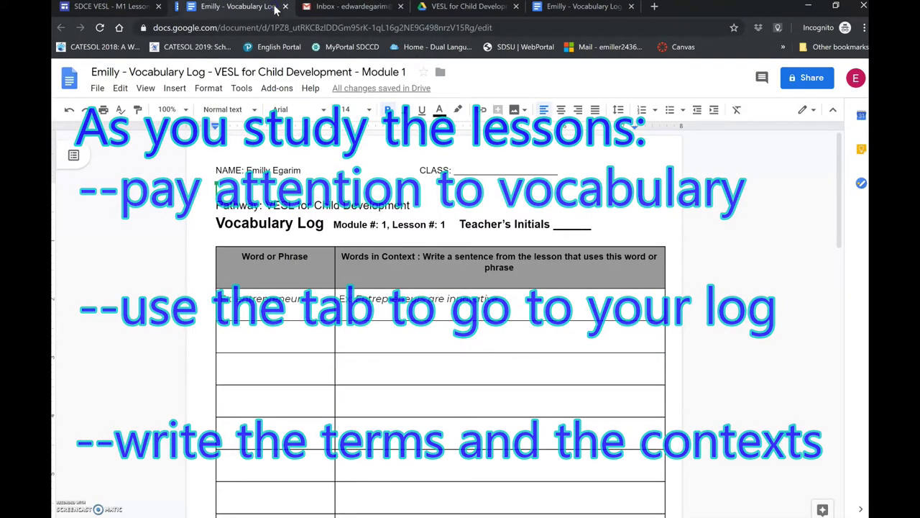
pyautogui.click(279, 340)
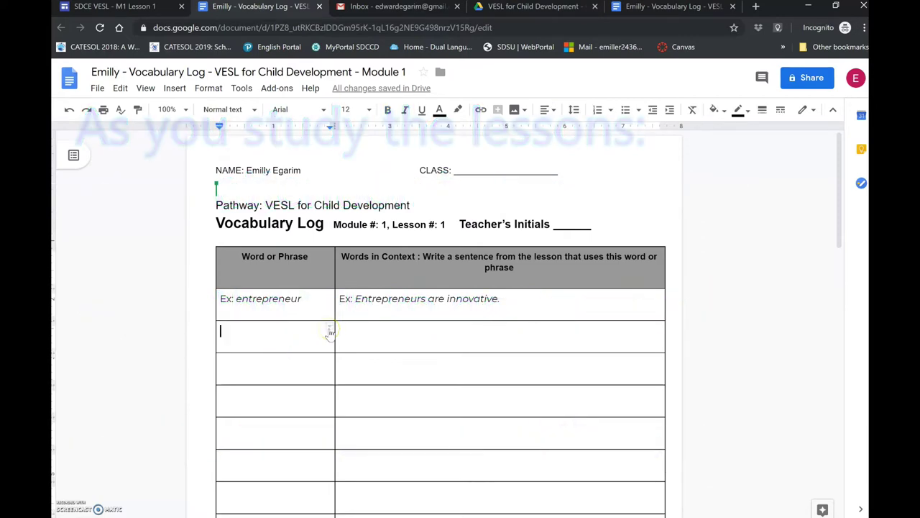
pyautogui.write('I')
pyautogui.write('iterac')
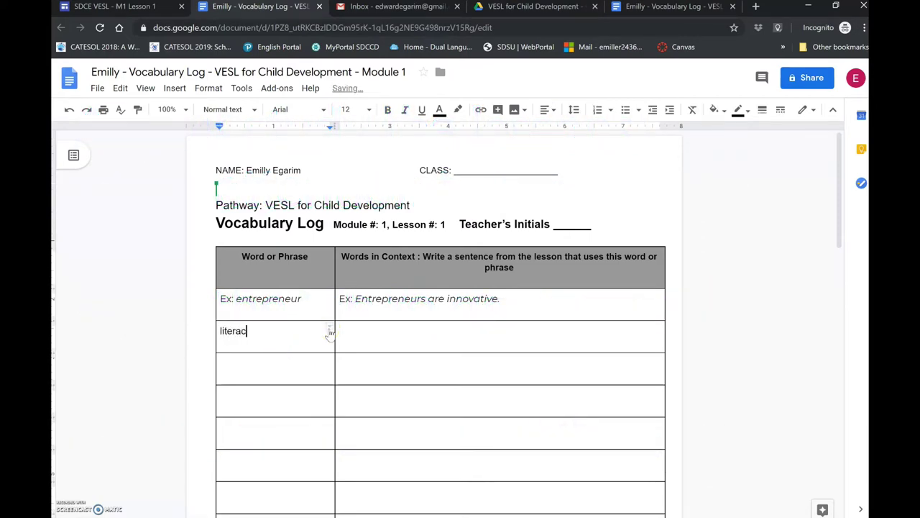
pyautogui.write('y skills')
# - Fill the Words in Context cell with 'Enhance literacy skills through language development'
pyautogui.click(344, 330)
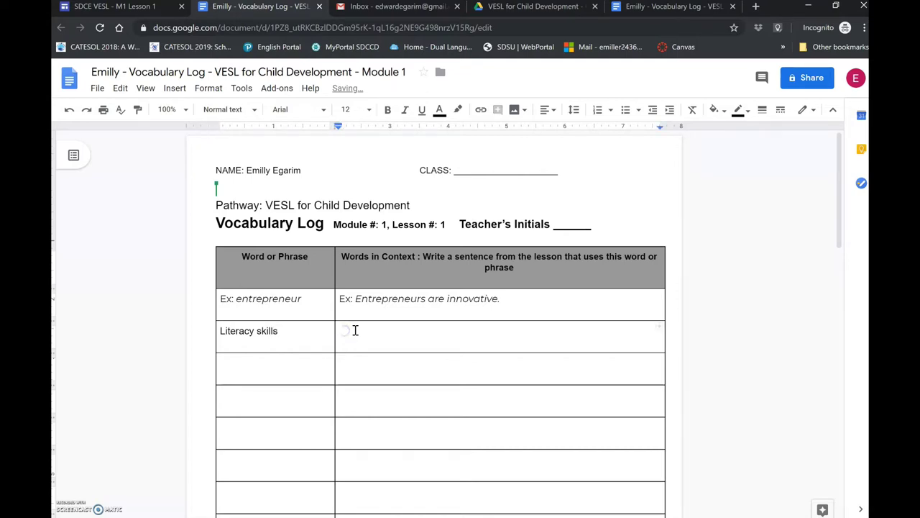
pyautogui.write('enhance literacy skills through lan')
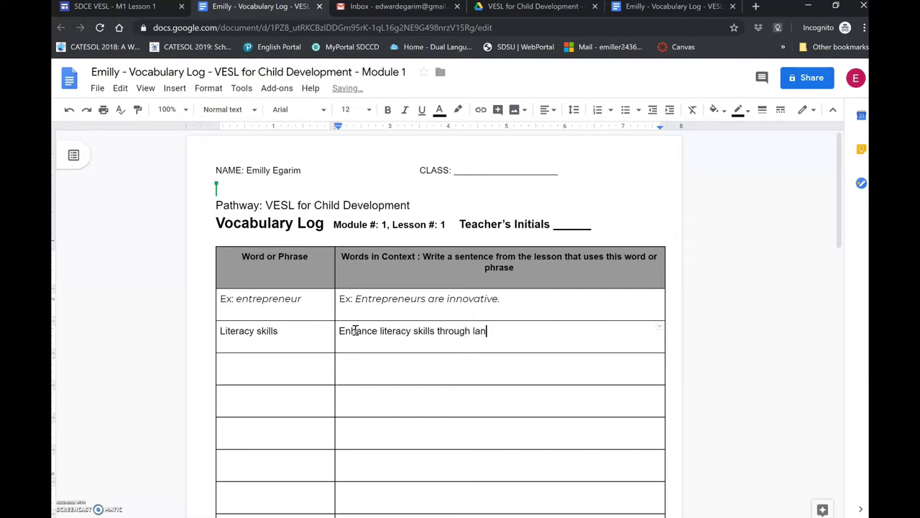
pyautogui.write('eve')
pyautogui.press('BackSpace')
pyautogui.press('BackSpace')
pyautogui.press('BackSpace')
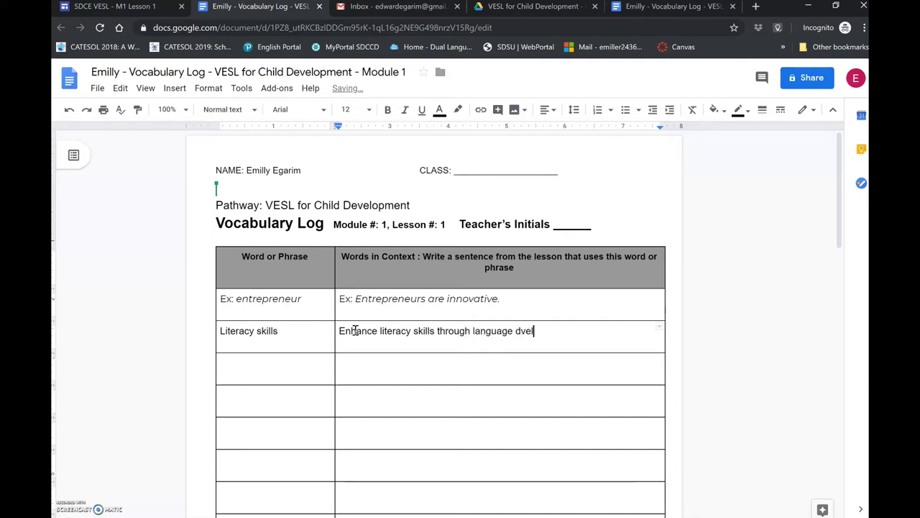
pyautogui.write('eve')
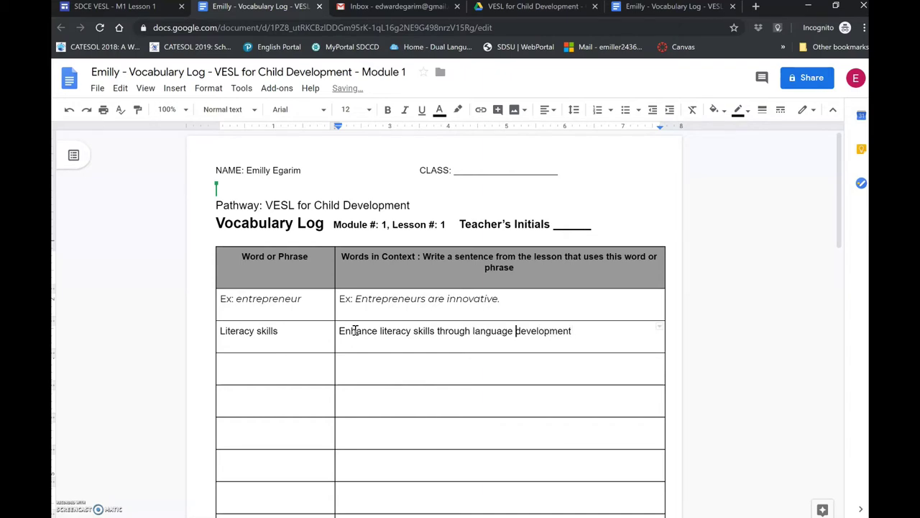
# - Make 'literacy skills' bold in the sentence and go back to the lesson page
pyautogui.hotkey('ctrl', 'shift', 'Right')
pyautogui.hotkey('ctrl', 'shift', 'Right')
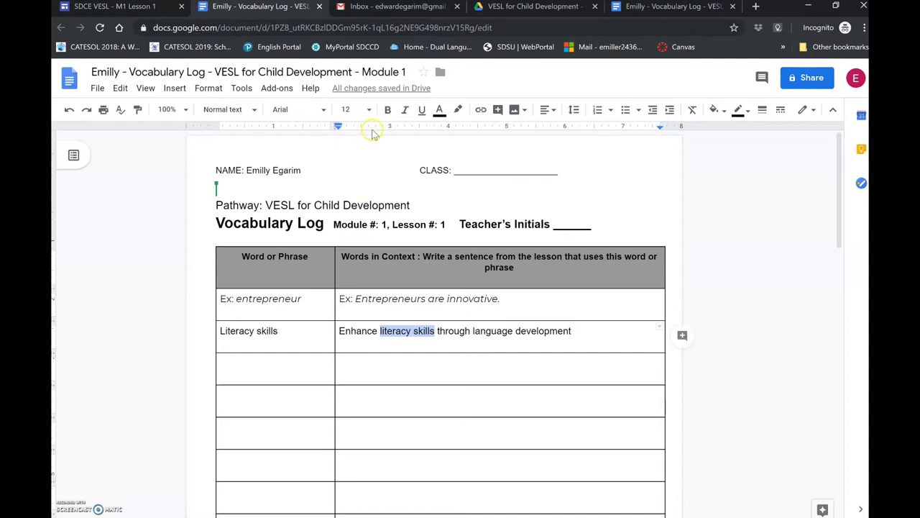
pyautogui.click(386, 109)
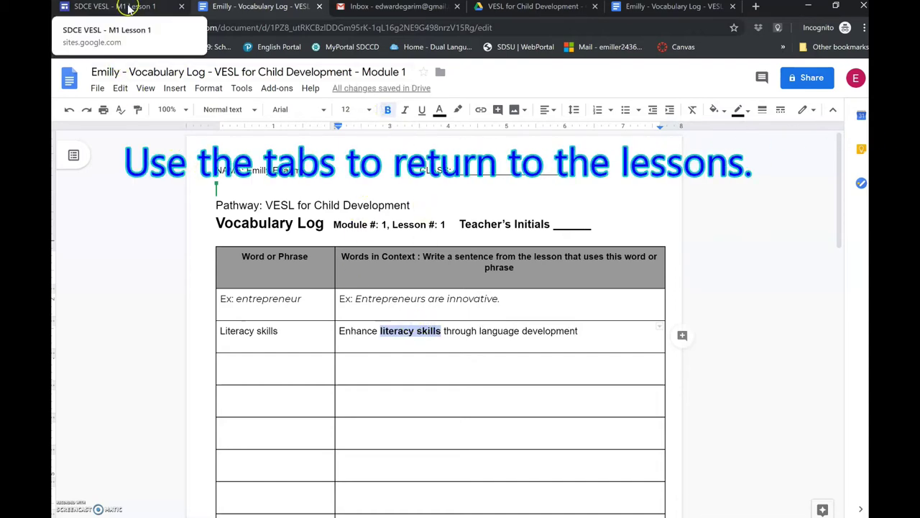
pyautogui.click(119, 7)
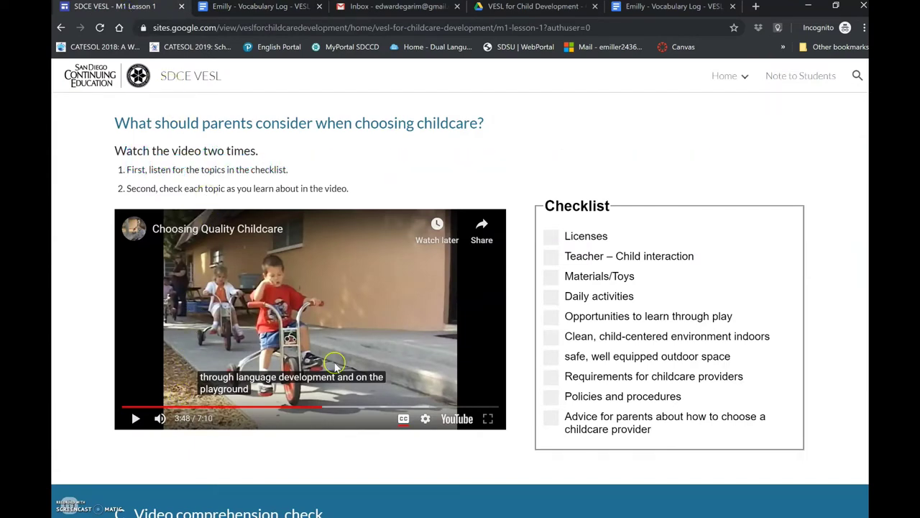
# - Advance the section C comprehension slides to question 1, then return to the Vocabulary Log copy
pyautogui.scroll(-3, 334, 367)
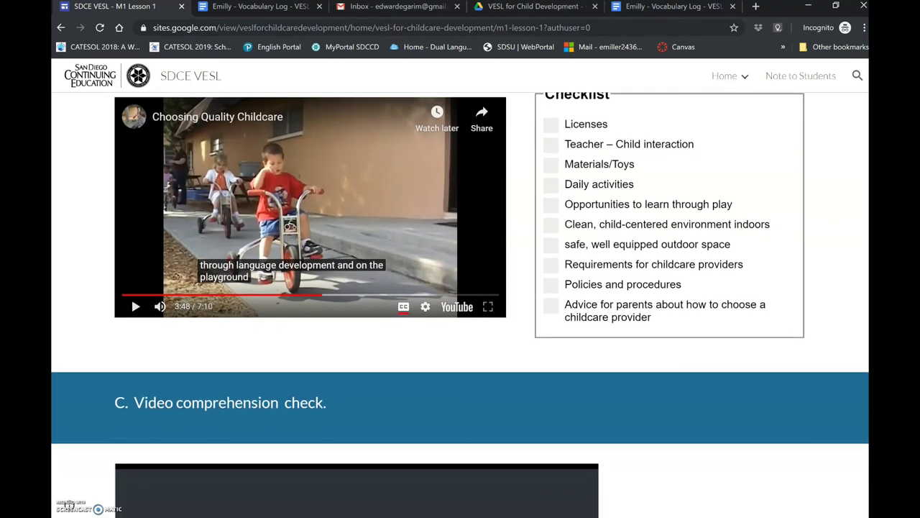
pyautogui.scroll(-2, 334, 367)
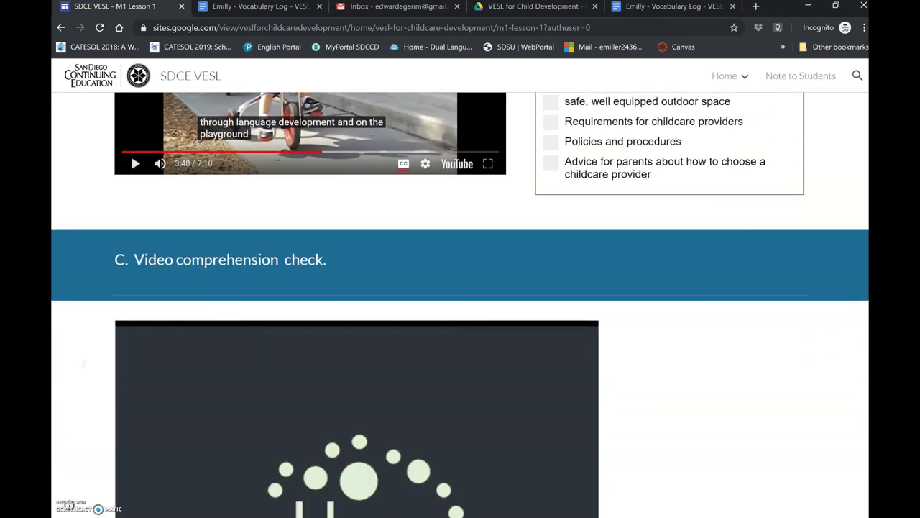
pyautogui.scroll(-3, 460, 302)
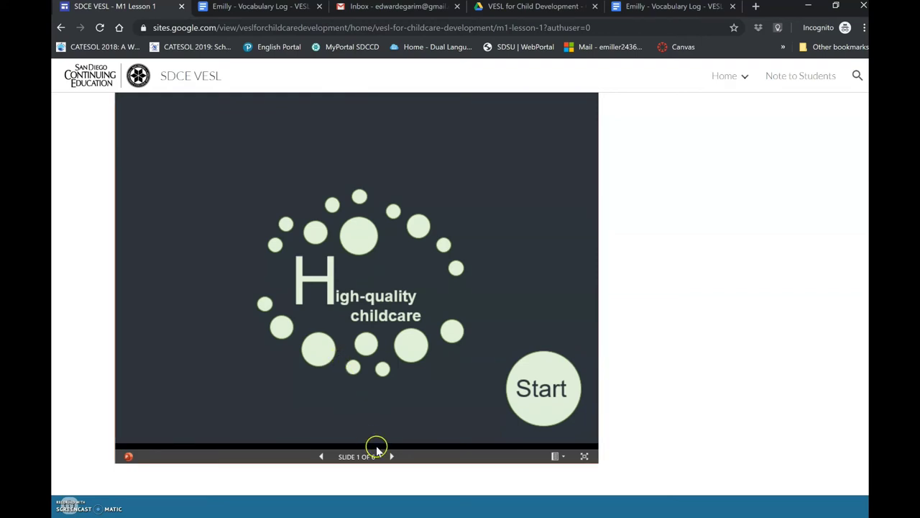
pyautogui.click(390, 456)
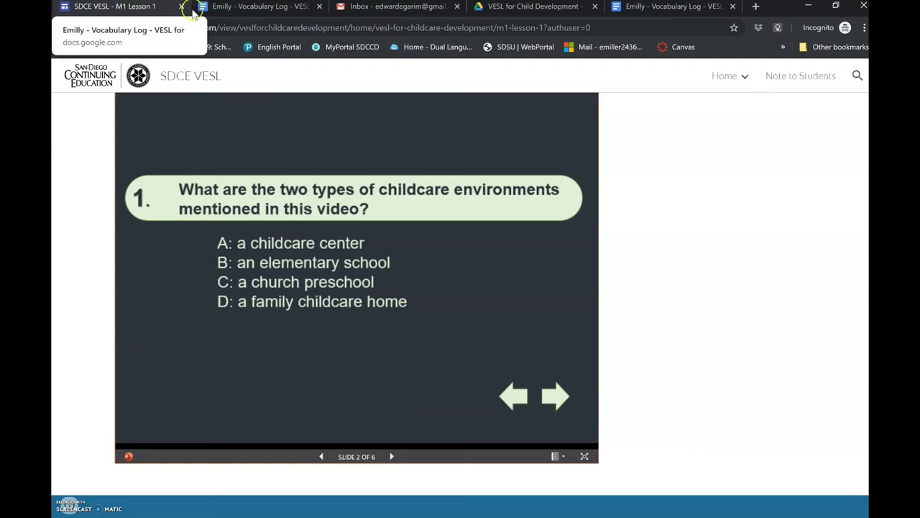
pyautogui.click(230, 15)
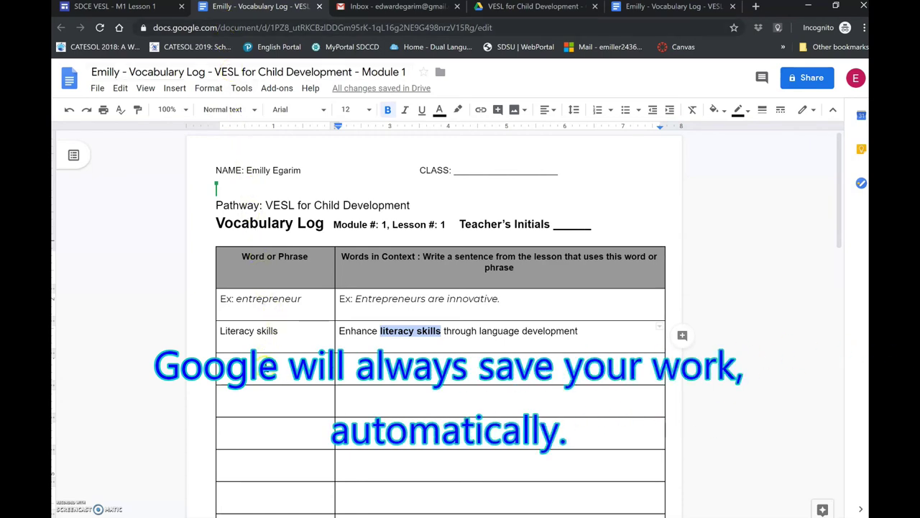
pyautogui.click(263, 359)
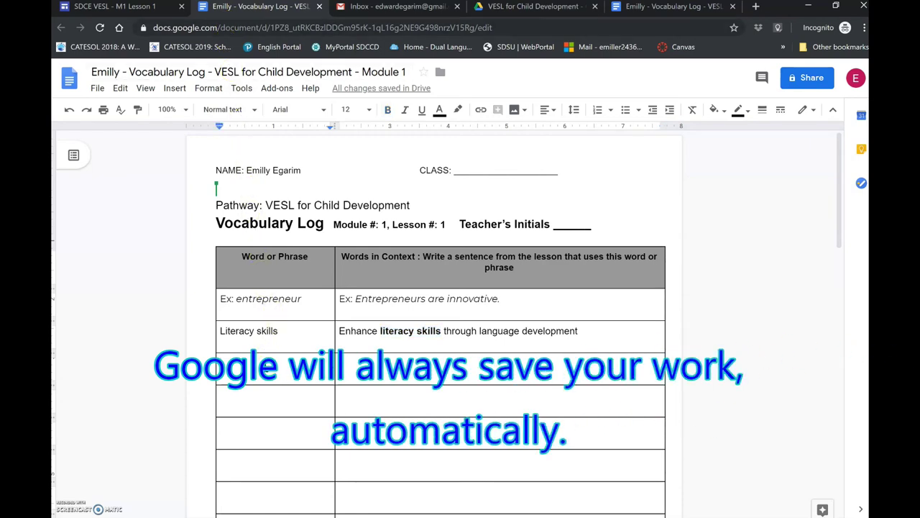